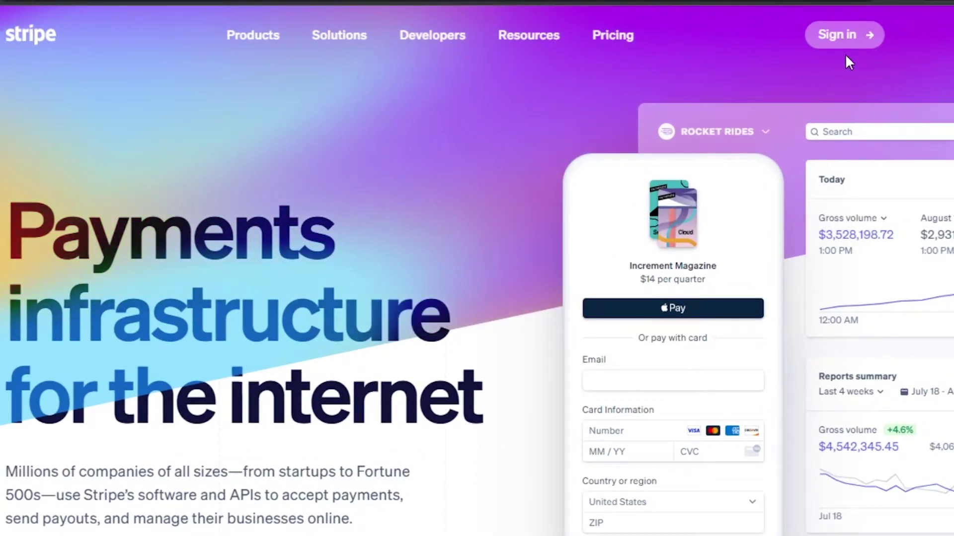
# Open the Stripe sign-up form, keep United States as the country, and review the form.
pyautogui.click(845, 53)
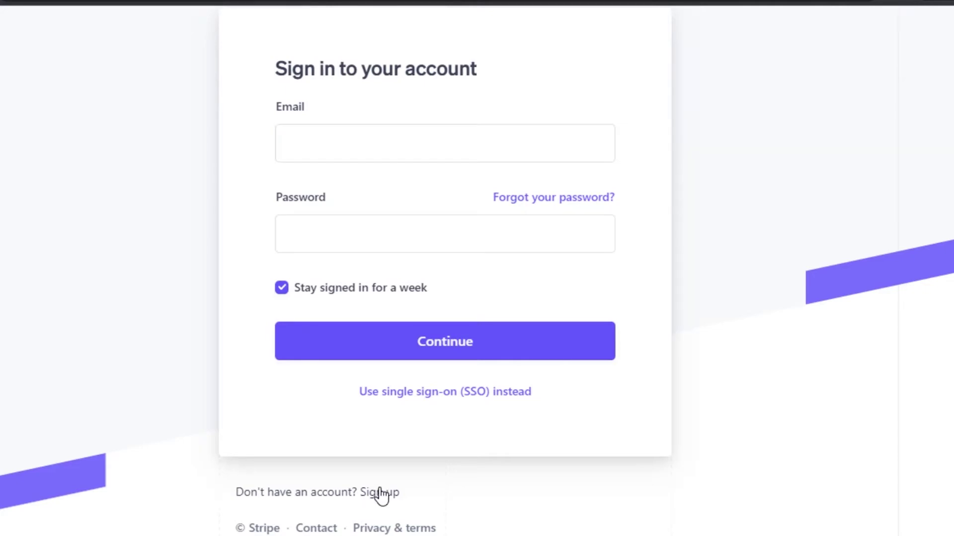
pyautogui.click(381, 493)
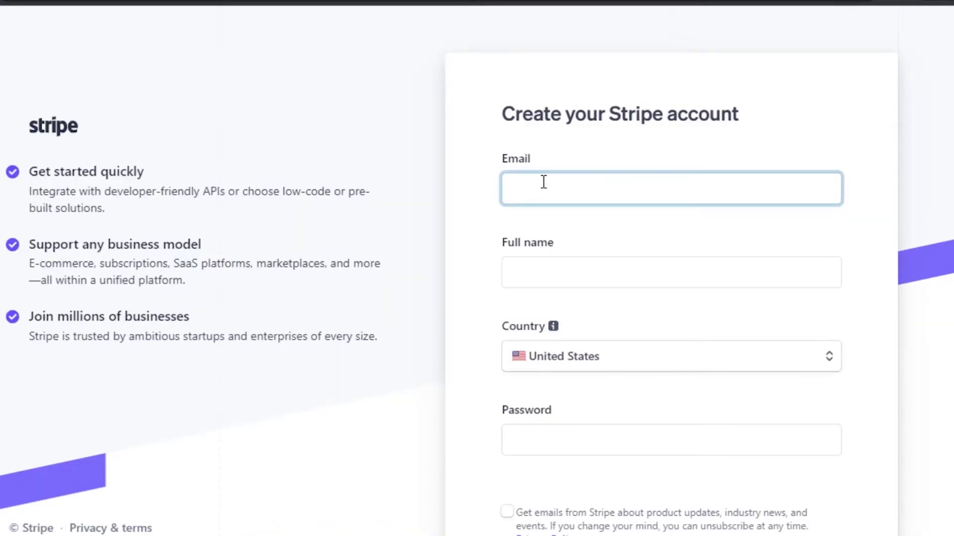
pyautogui.click(583, 368)
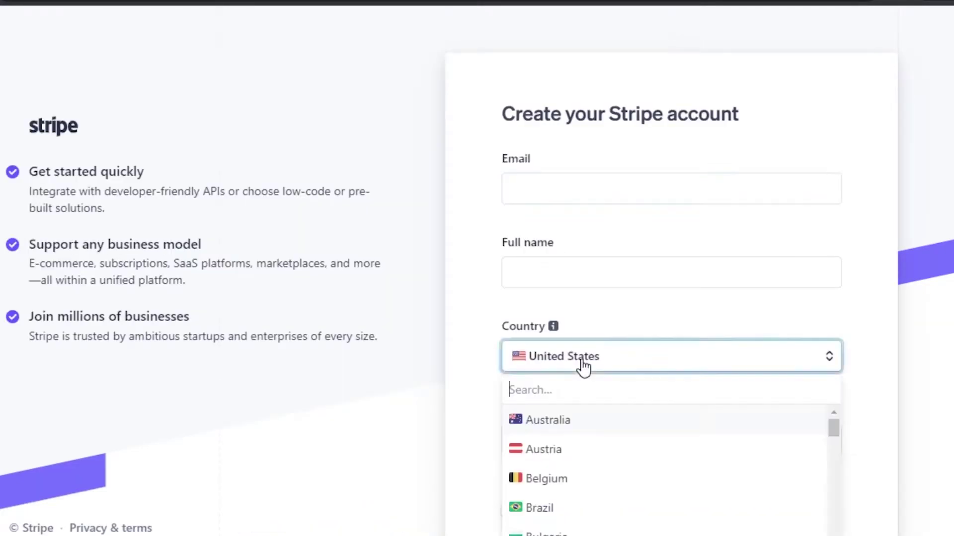
pyautogui.press('Escape')
pyautogui.scroll(-3, 477, 269)
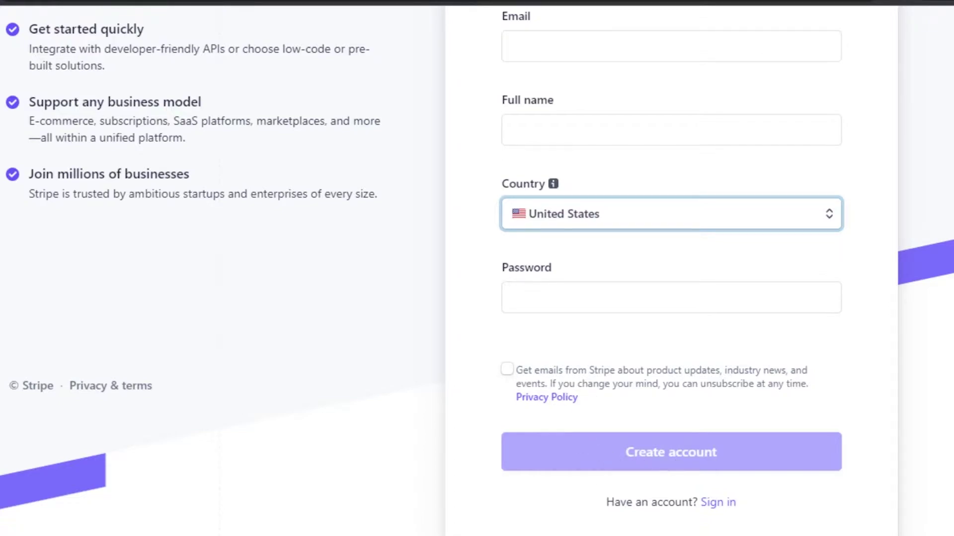
pyautogui.scroll(3, 477, 269)
pyautogui.scroll(-3, 477, 268)
pyautogui.scroll(3, 477, 268)
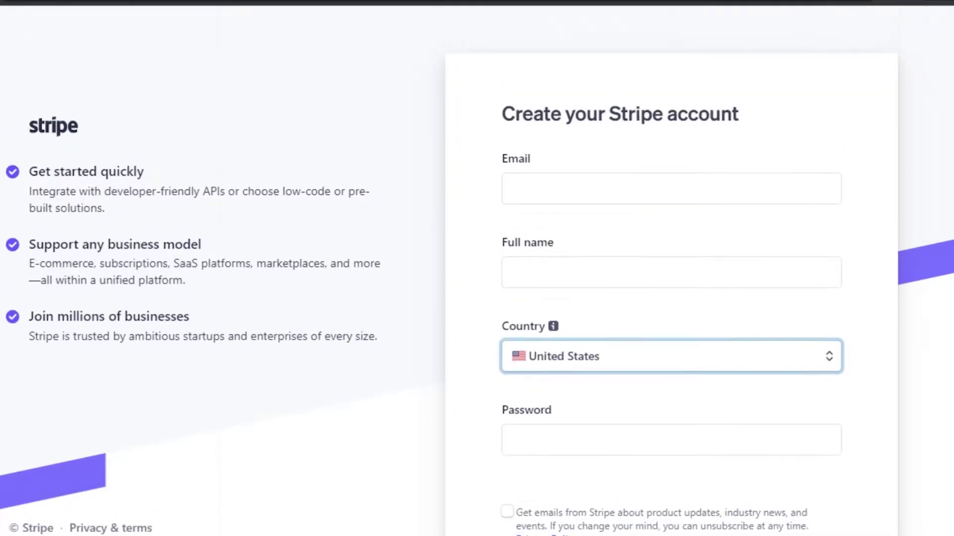
pyautogui.scroll(-2, 477, 268)
pyautogui.scroll(1, 477, 268)
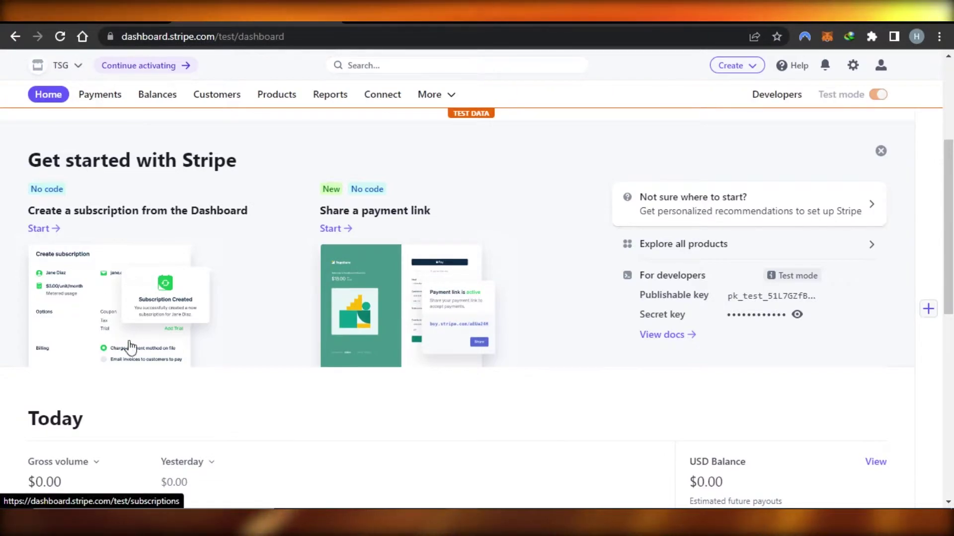
pyautogui.scroll(-1, 745, 203)
pyautogui.scroll(-6, 477, 298)
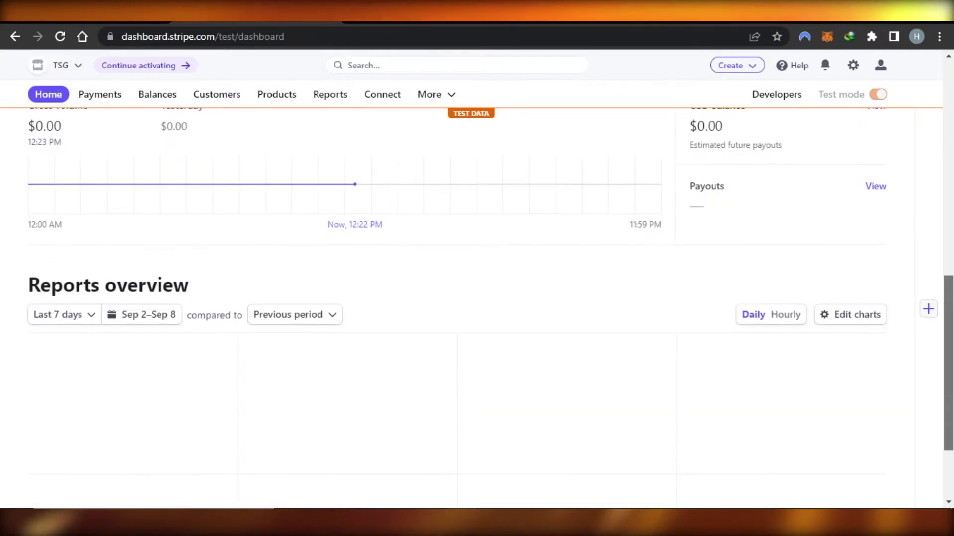
pyautogui.scroll(11, 476, 298)
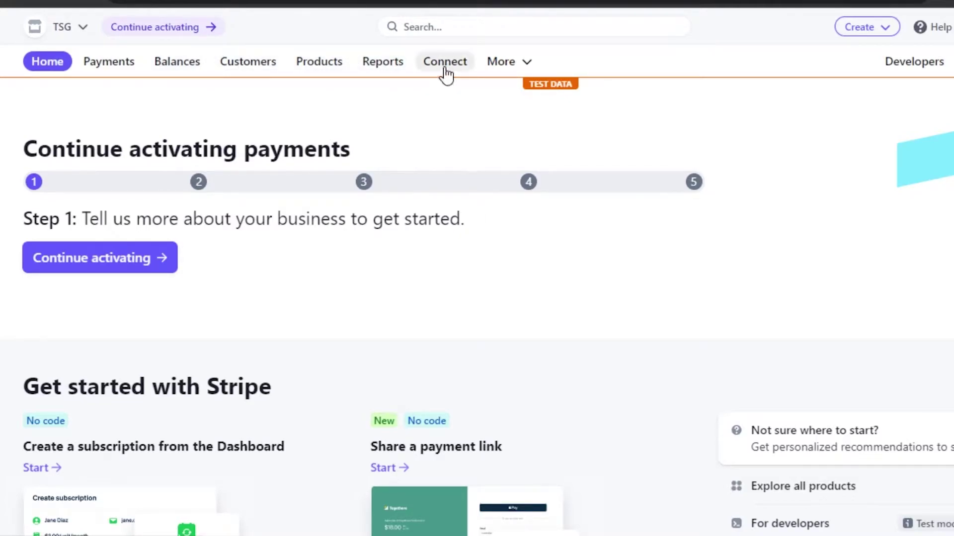
pyautogui.click(523, 63)
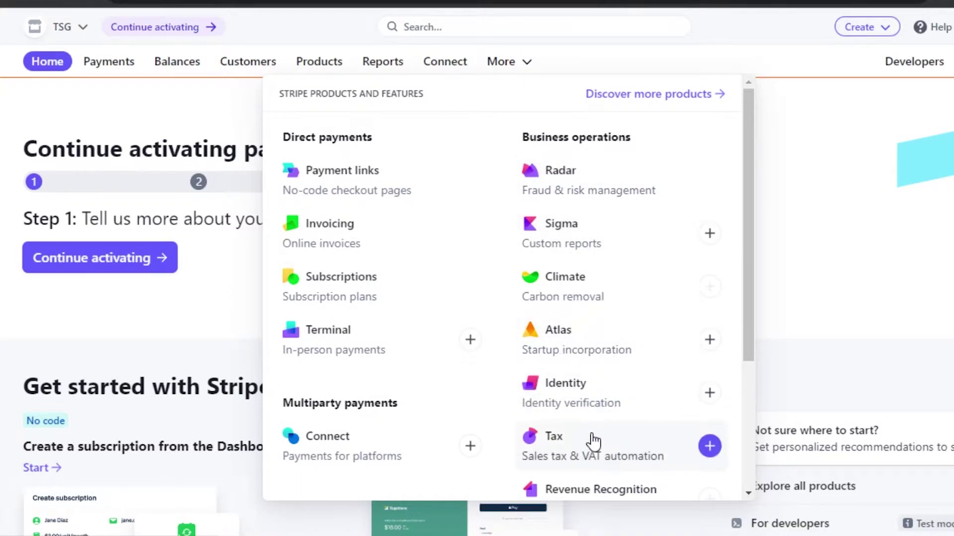
pyautogui.scroll(-4, 735, 412)
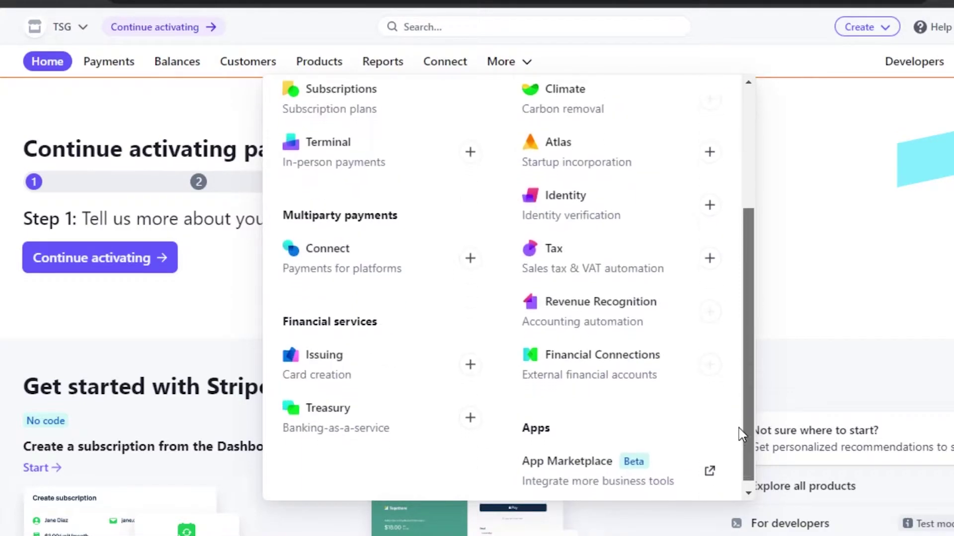
pyautogui.moveTo(743, 454); pyautogui.dragTo(750, 230)
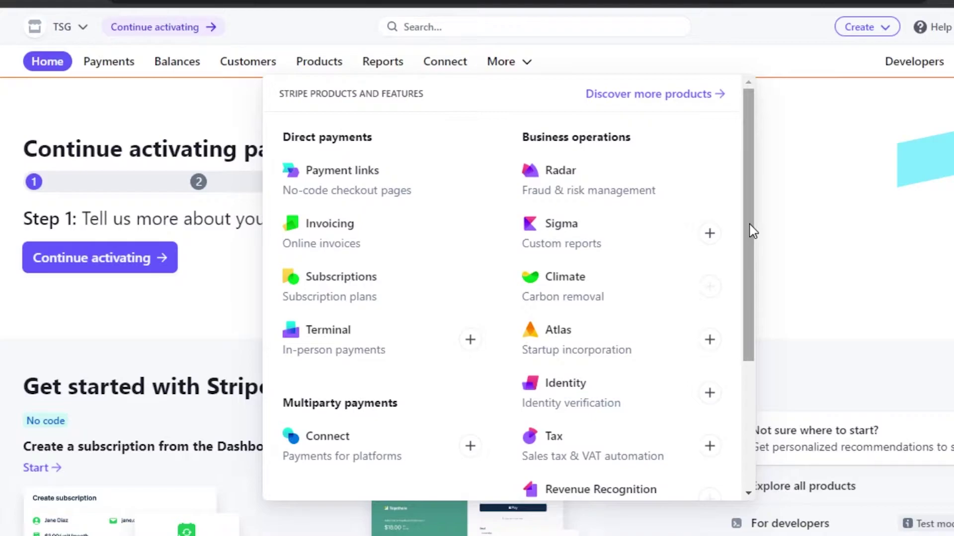
pyautogui.click(12, 95)
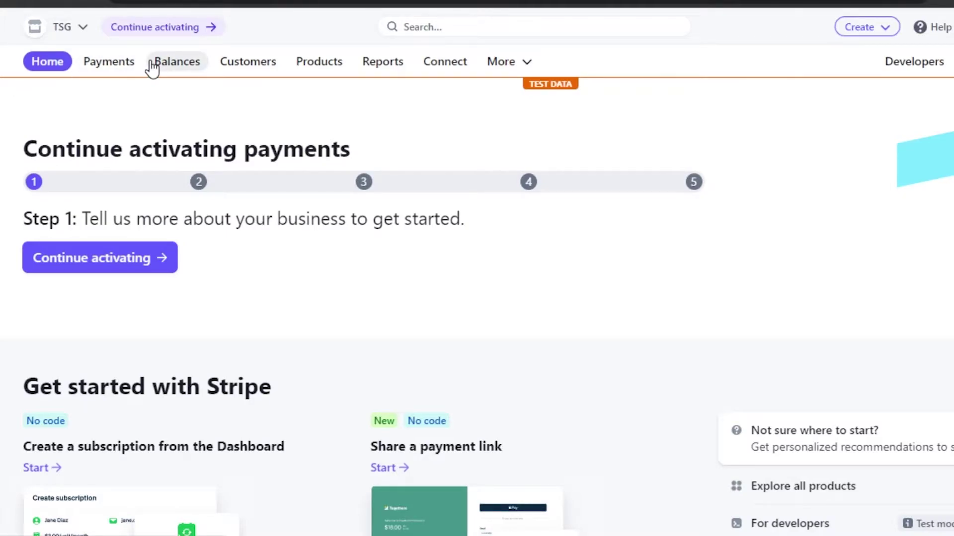
# Open the Connect page and scroll through its multi-party payments overview.
pyautogui.click(445, 64)
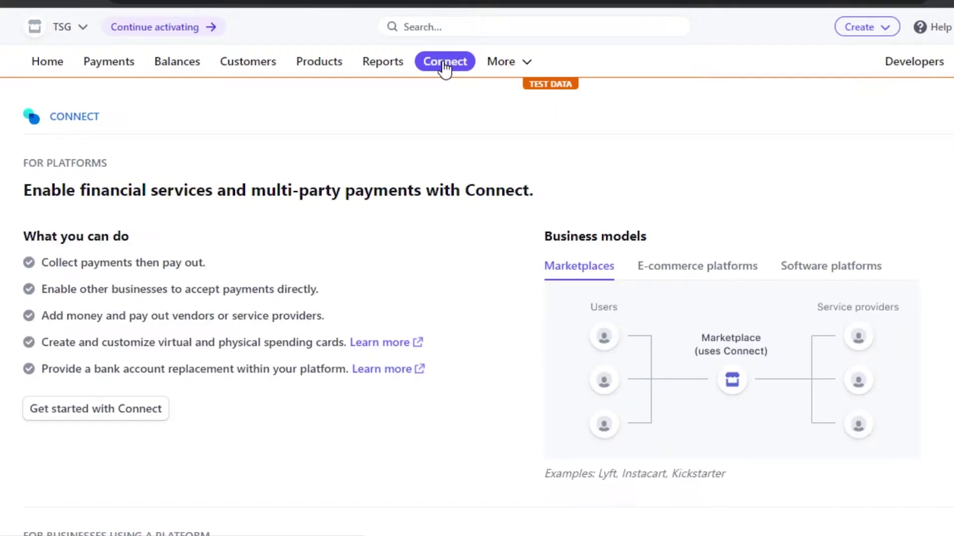
pyautogui.scroll(-2, 859, 164)
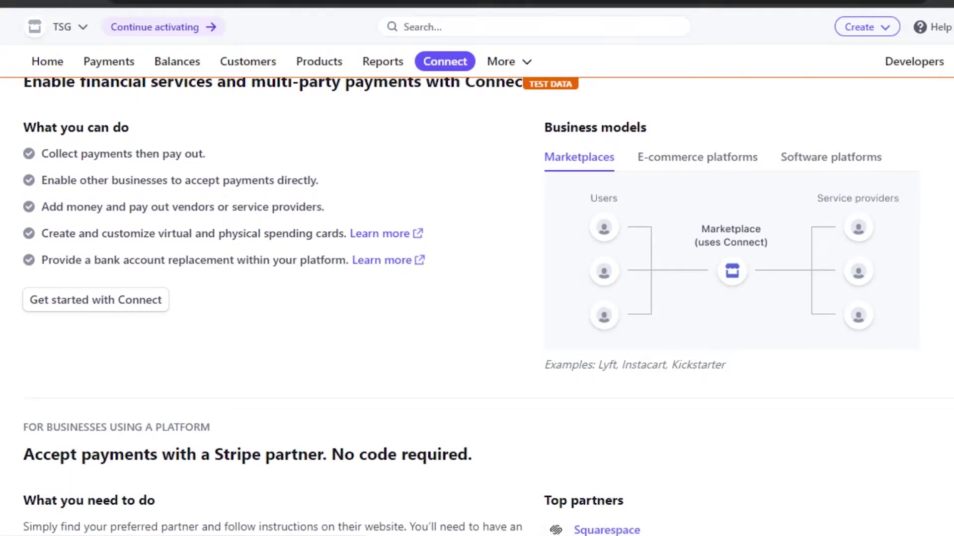
pyautogui.scroll(-2, 727, 400)
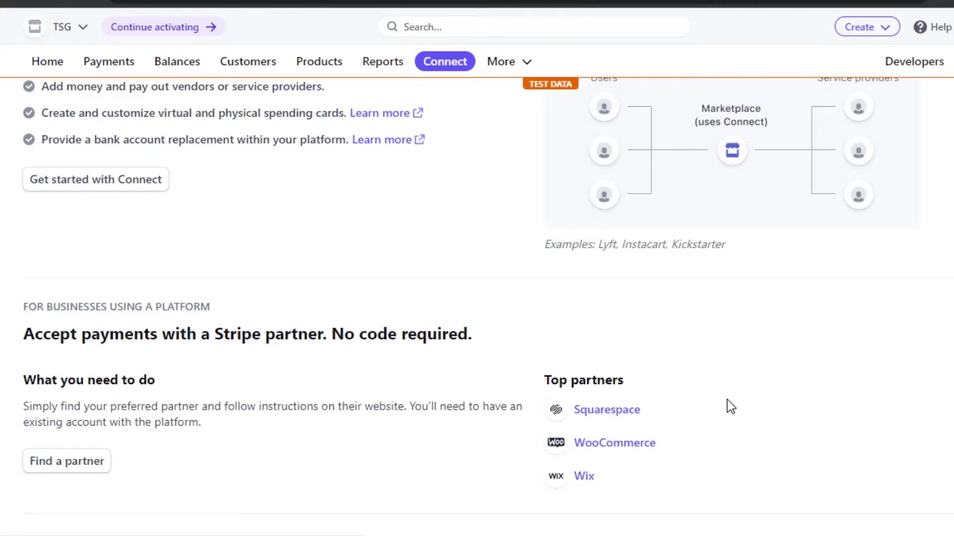
# Browse Stripe's Partner Ecosystem site via Find a partner, then return to Connect.
pyautogui.click(71, 468)
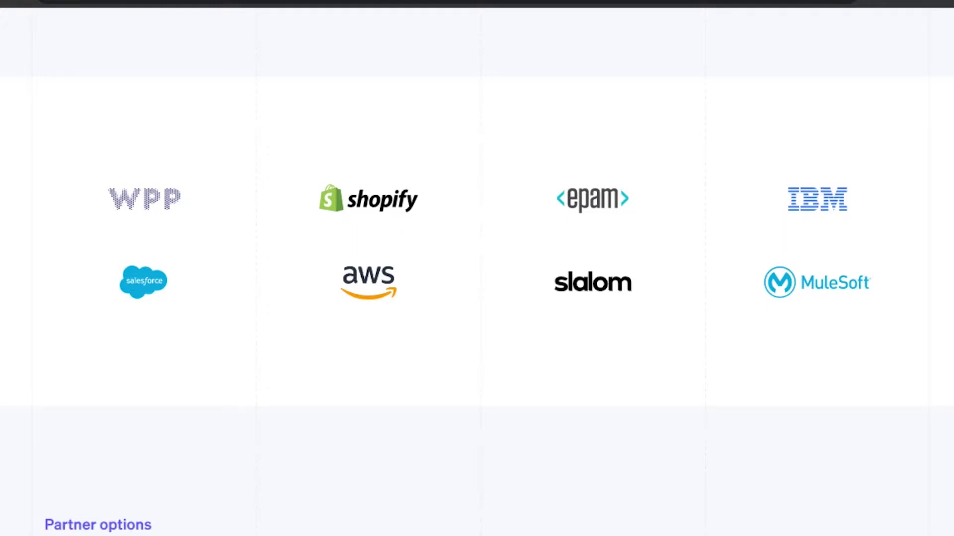
pyautogui.scroll(-15, 476, 268)
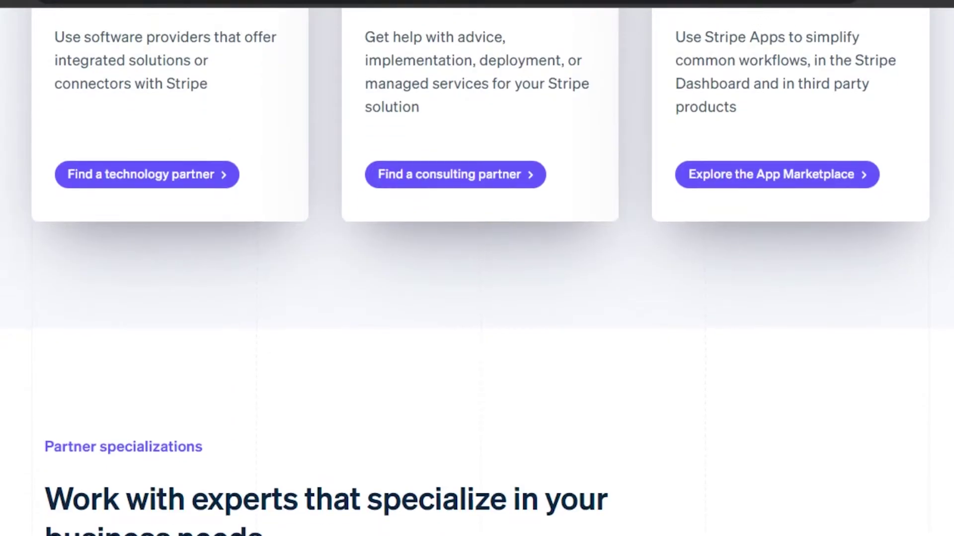
pyautogui.scroll(-20, 477, 268)
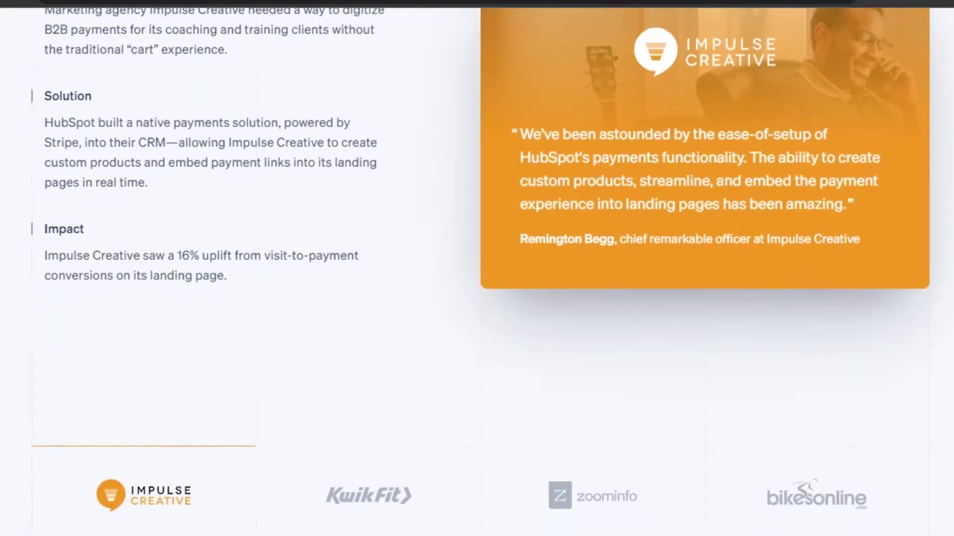
pyautogui.scroll(-8, 477, 269)
pyautogui.scroll(20, 477, 268)
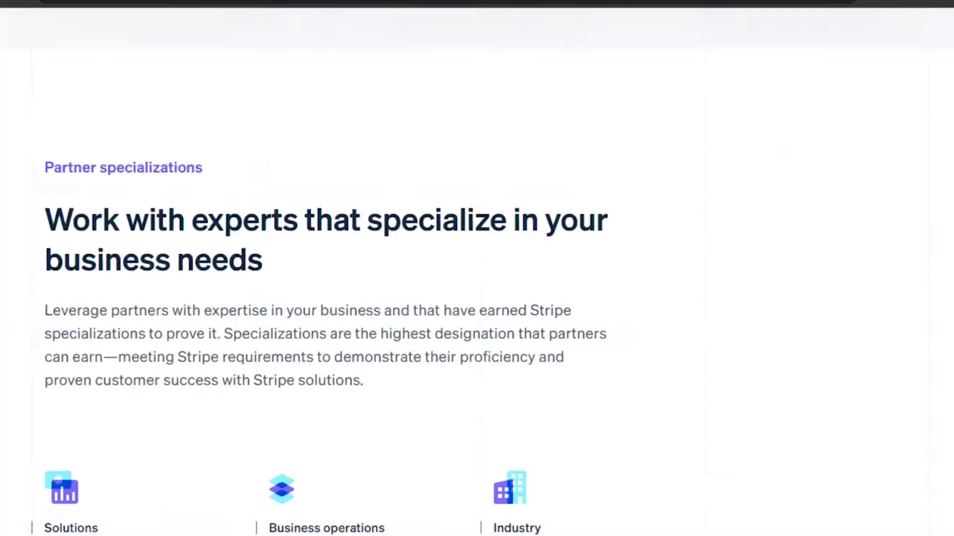
pyautogui.scroll(-5, 477, 268)
pyautogui.scroll(20, 476, 268)
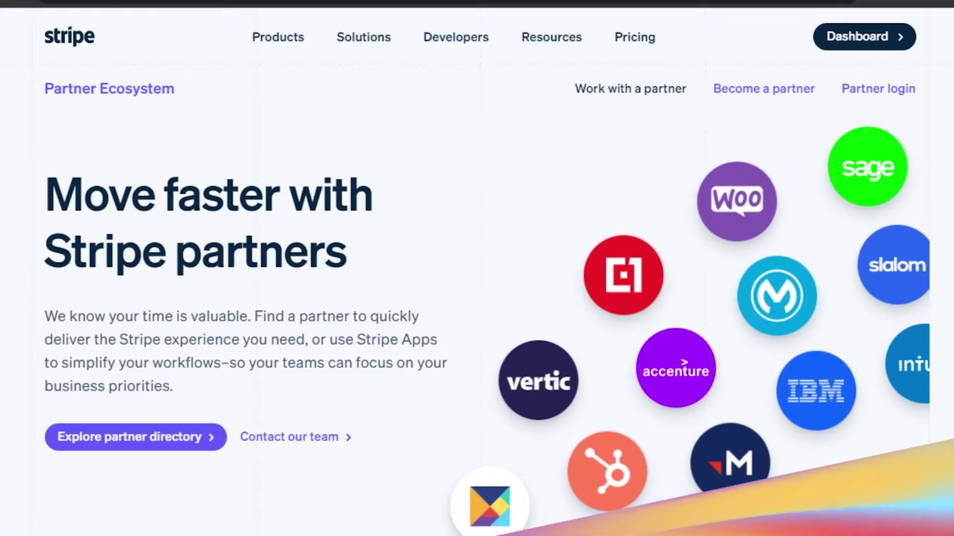
pyautogui.moveTo(455, 37)
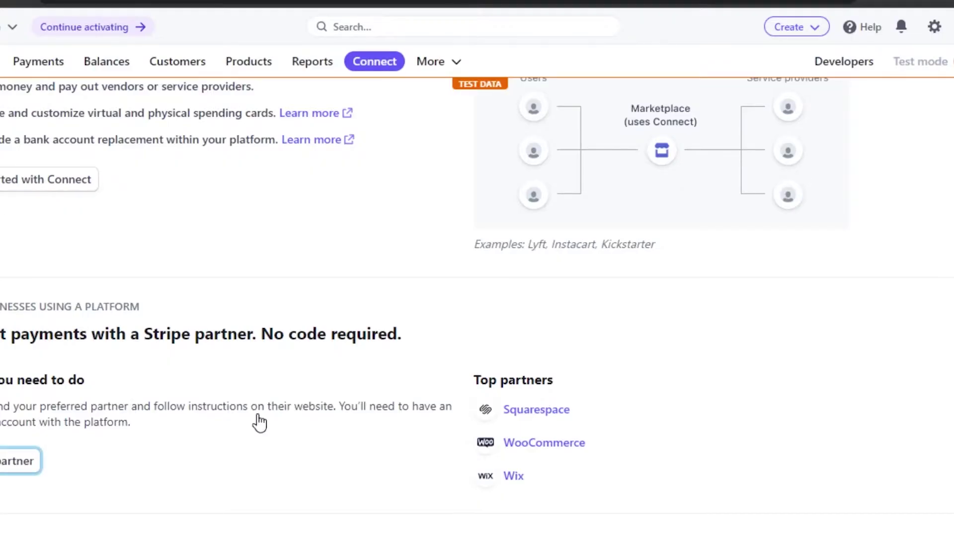
pyautogui.scroll(3, 477, 298)
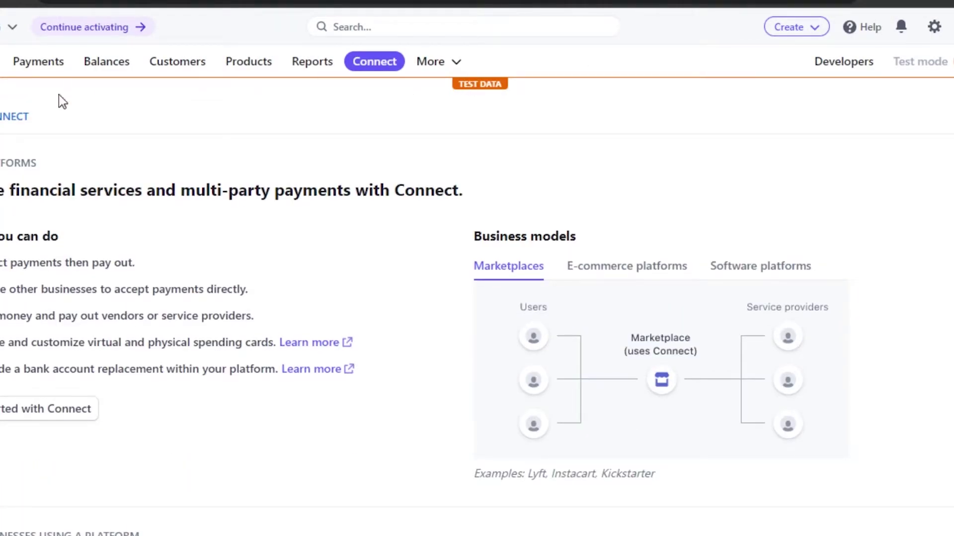
# From the Payments page, choose Invoice under Create payment to start a blank test invoice.
pyautogui.click(41, 63)
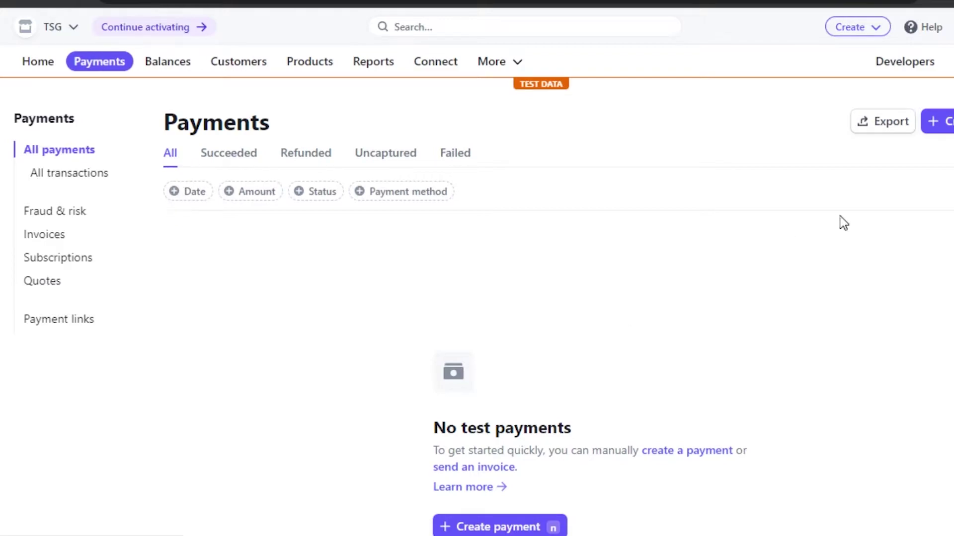
pyautogui.click(938, 121)
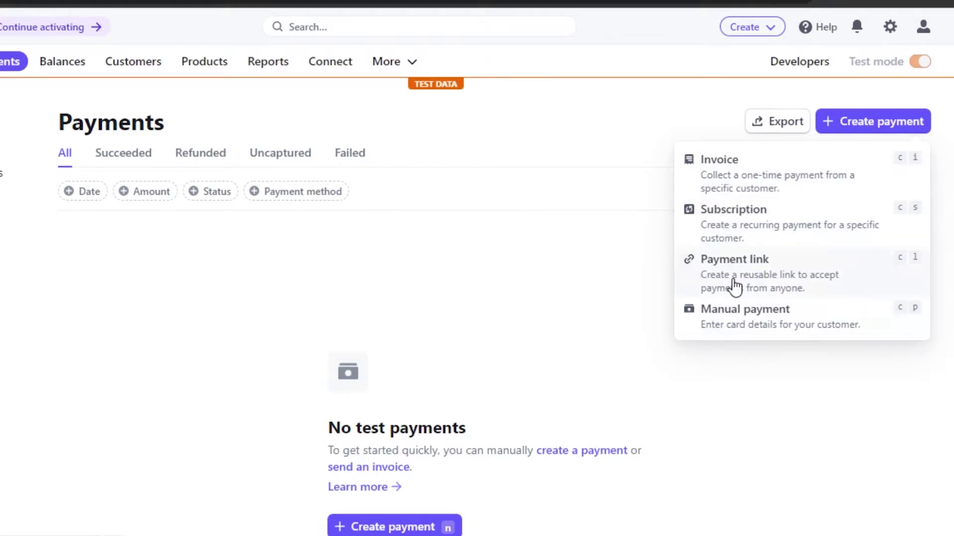
pyautogui.click(748, 171)
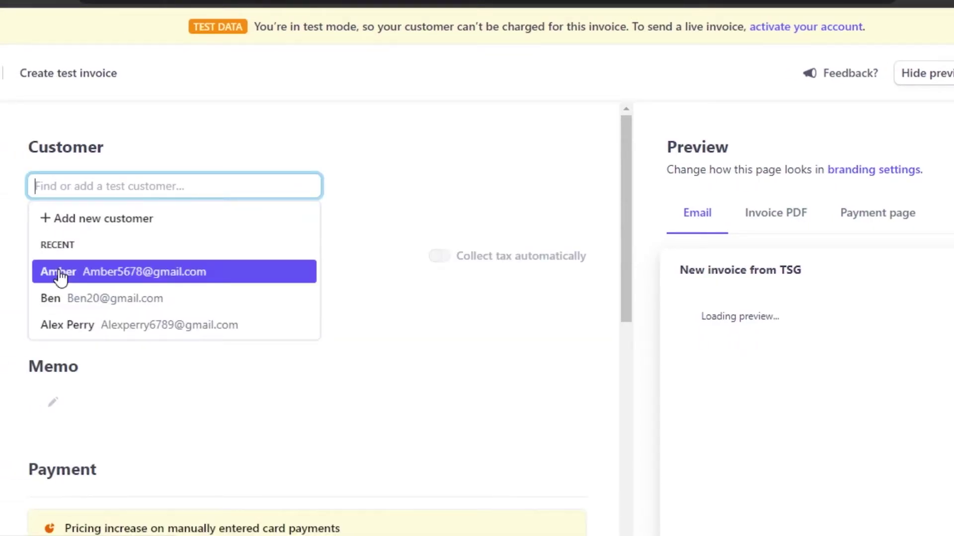
# Pick the first recent customer for the invoice and start adding an item, confirming the password prompt.
pyautogui.click(60, 278)
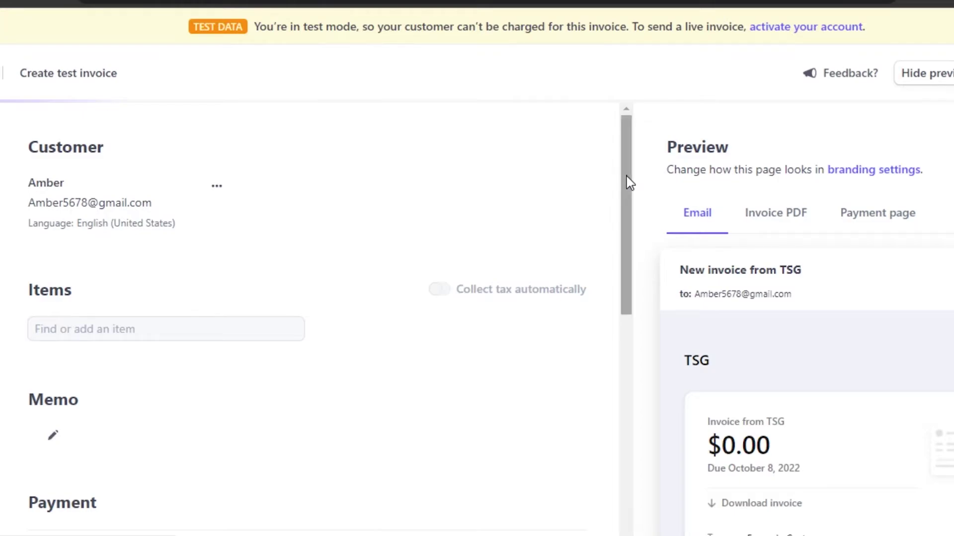
pyautogui.moveTo(627, 182); pyautogui.dragTo(624, 233)
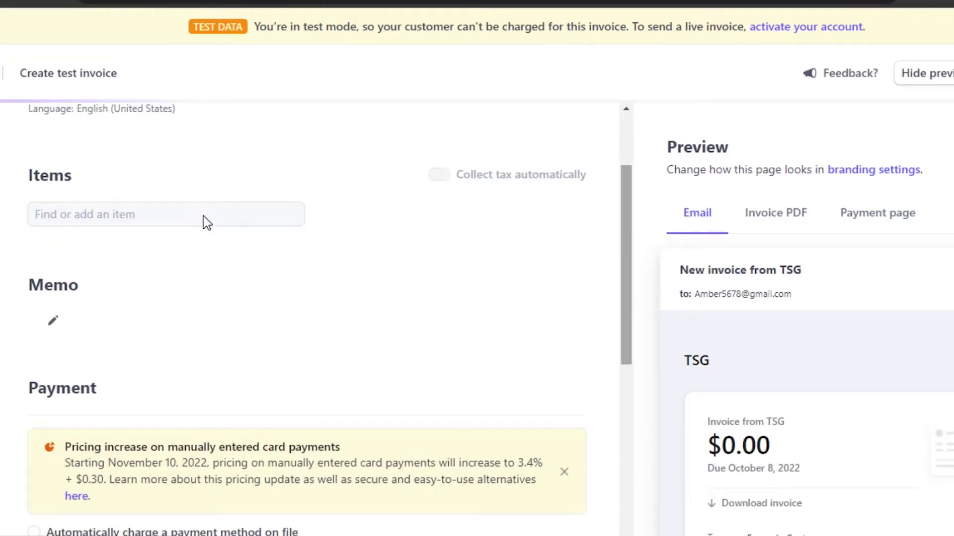
pyautogui.click(121, 215)
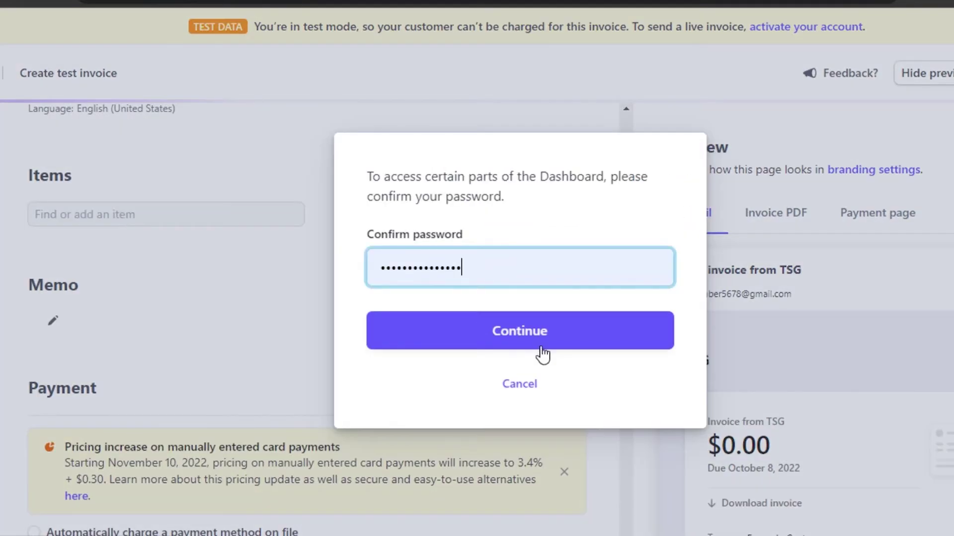
pyautogui.click(525, 331)
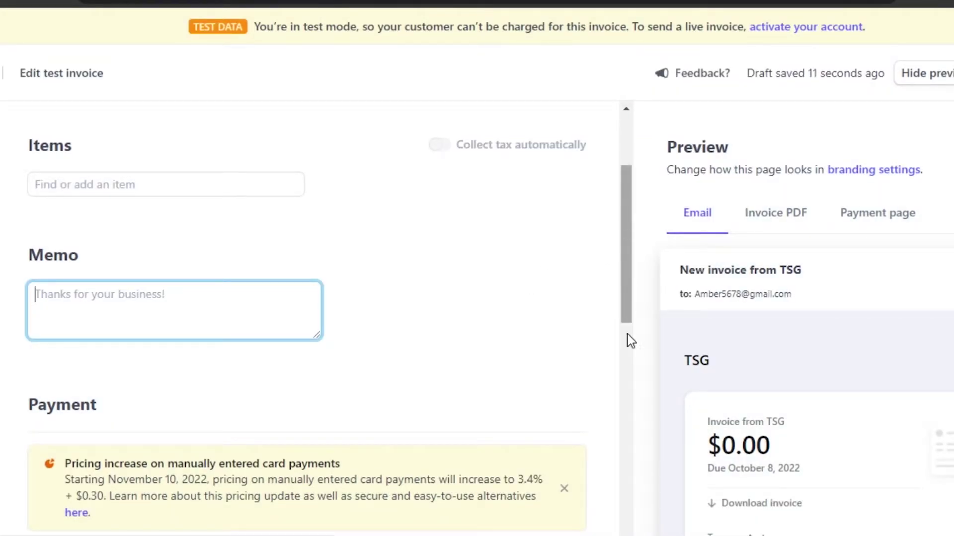
# Review the invoice preview and select its email heading text.
pyautogui.scroll(-6, 629, 348)
pyautogui.scroll(-5, 629, 354)
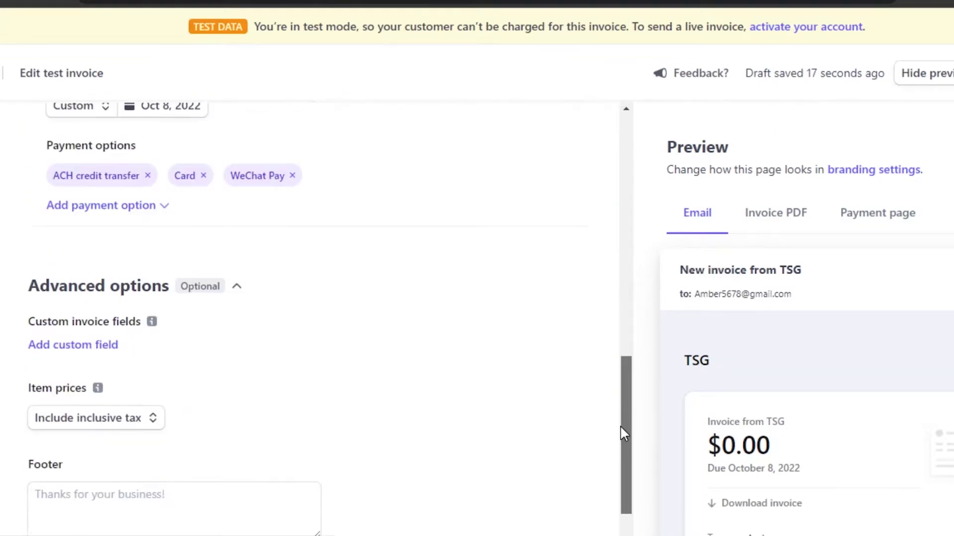
pyautogui.scroll(-2, 626, 411)
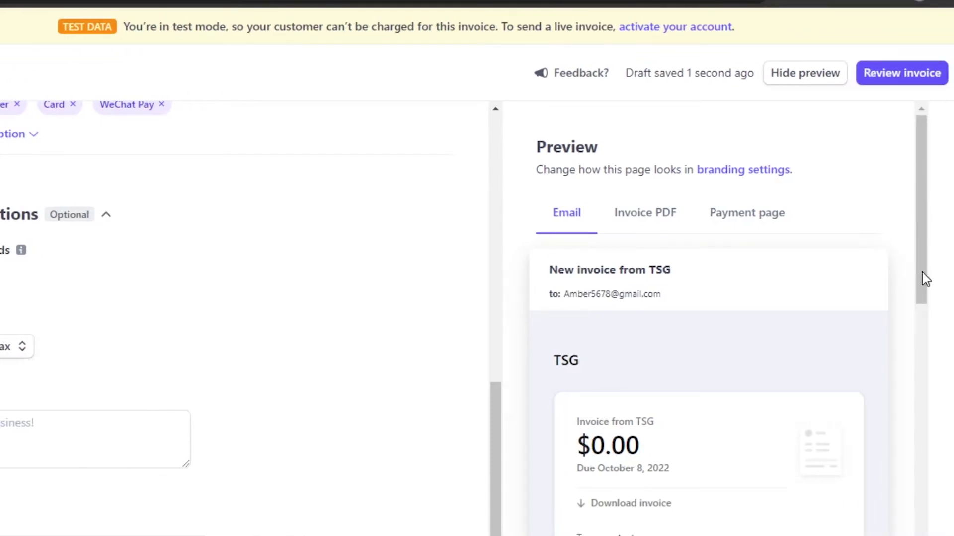
pyautogui.tripleClick(921, 269)
pyautogui.moveTo(923, 268); pyautogui.dragTo(922, 358)
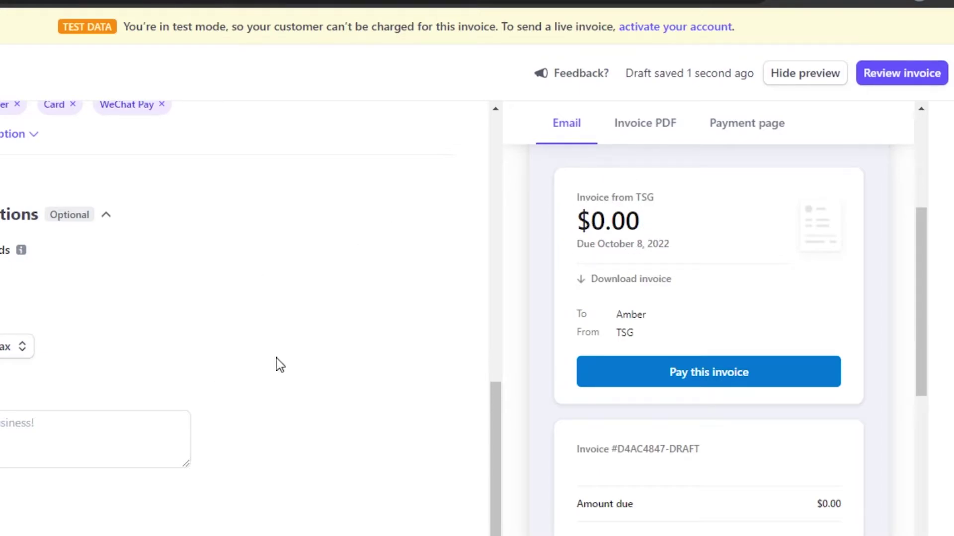
pyautogui.moveTo(923, 309); pyautogui.dragTo(944, 219)
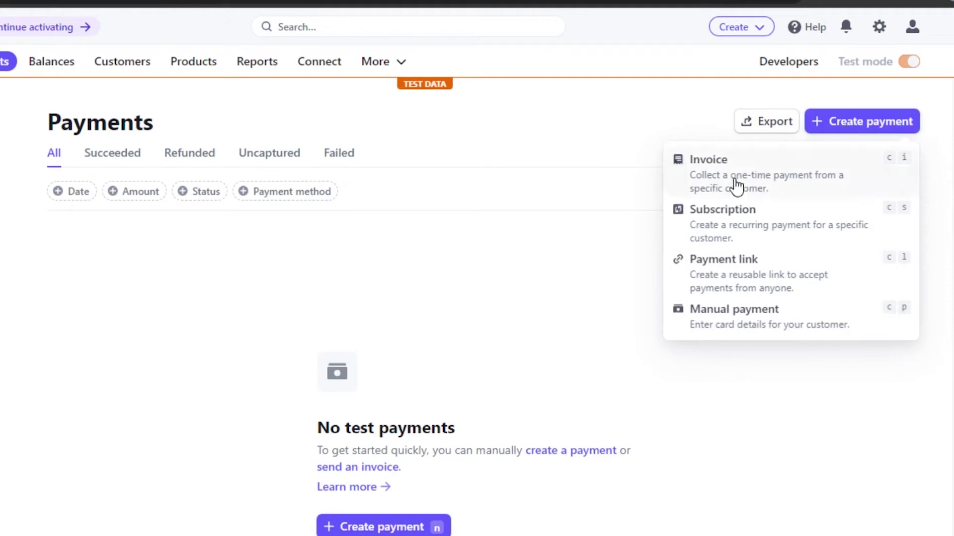
# Start a subscription for the customer and look through the existing test products.
pyautogui.click(708, 226)
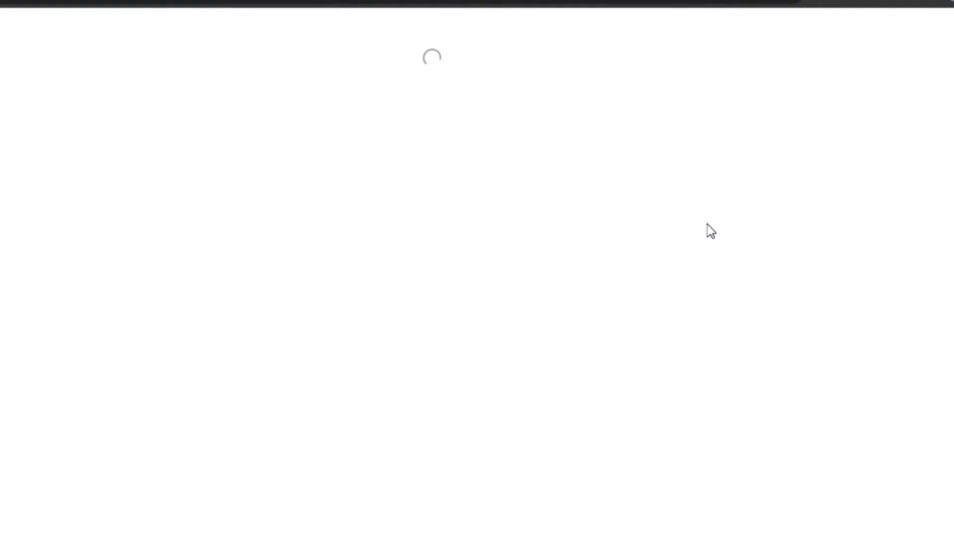
pyautogui.click(106, 442)
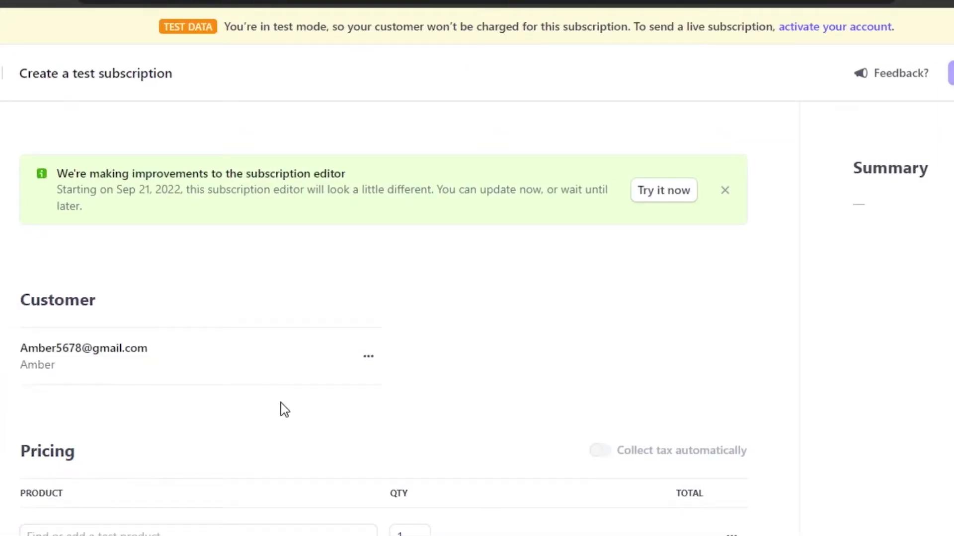
pyautogui.scroll(-5, 374, 307)
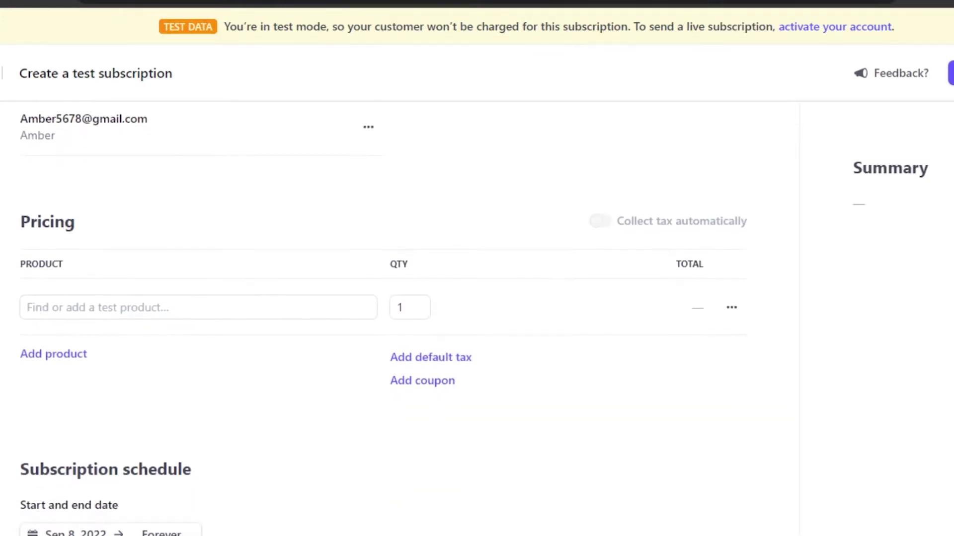
pyautogui.click(102, 259)
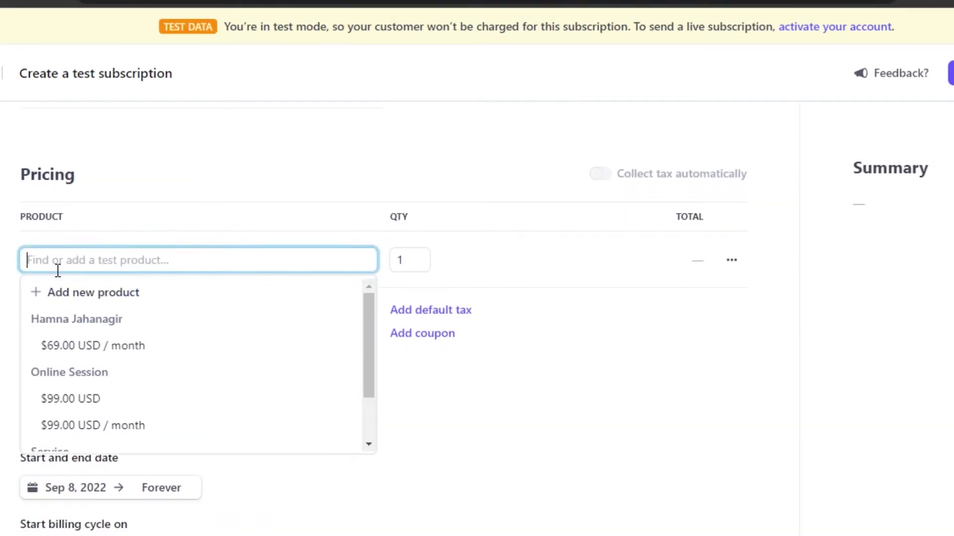
pyautogui.scroll(-1, 94, 305)
pyautogui.click(70, 358)
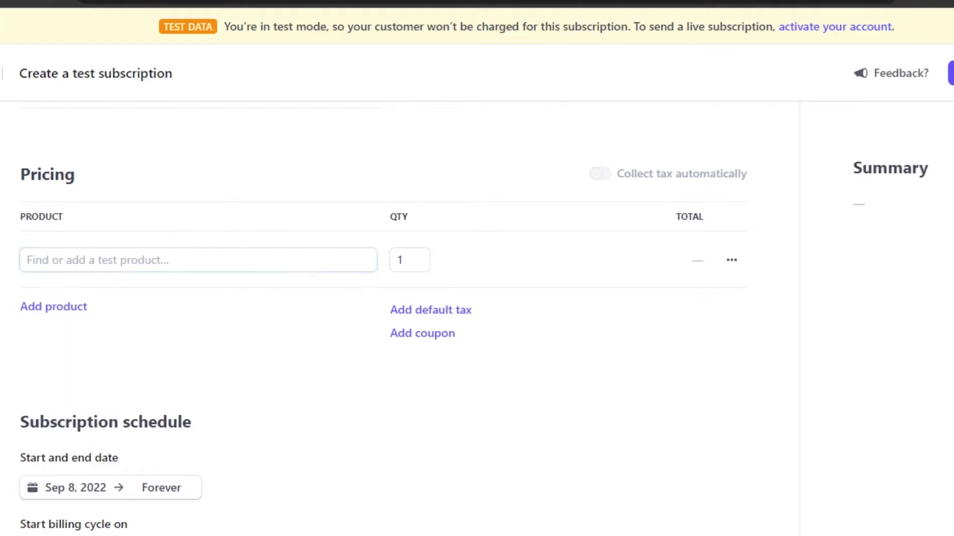
# Add a new 'premium plan' product priced at $7.00 recurring monthly.
pyautogui.click(42, 309)
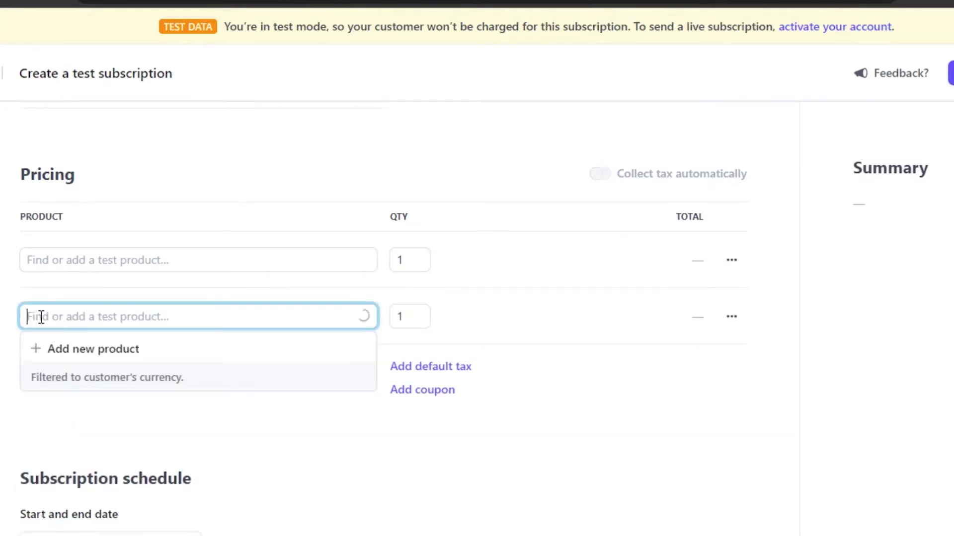
pyautogui.click(74, 349)
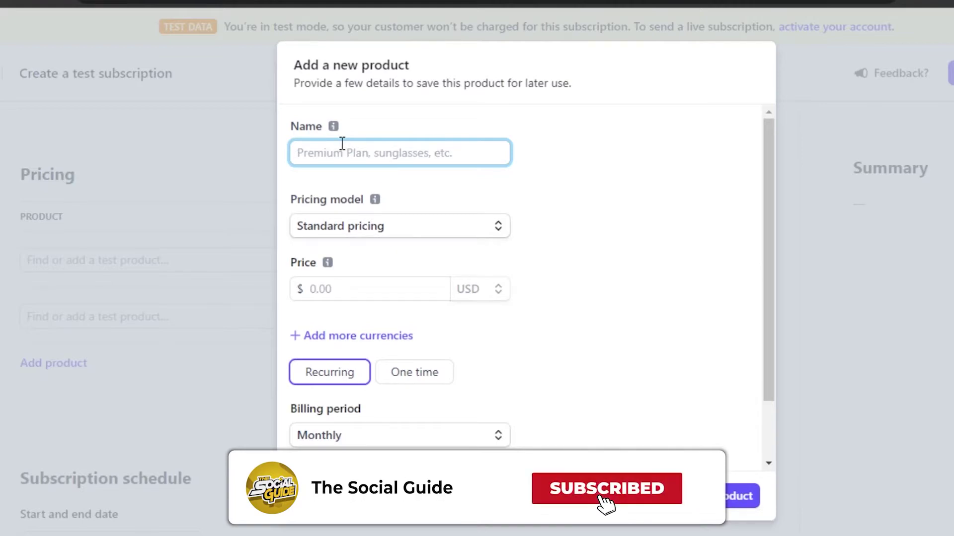
pyautogui.write('pr')
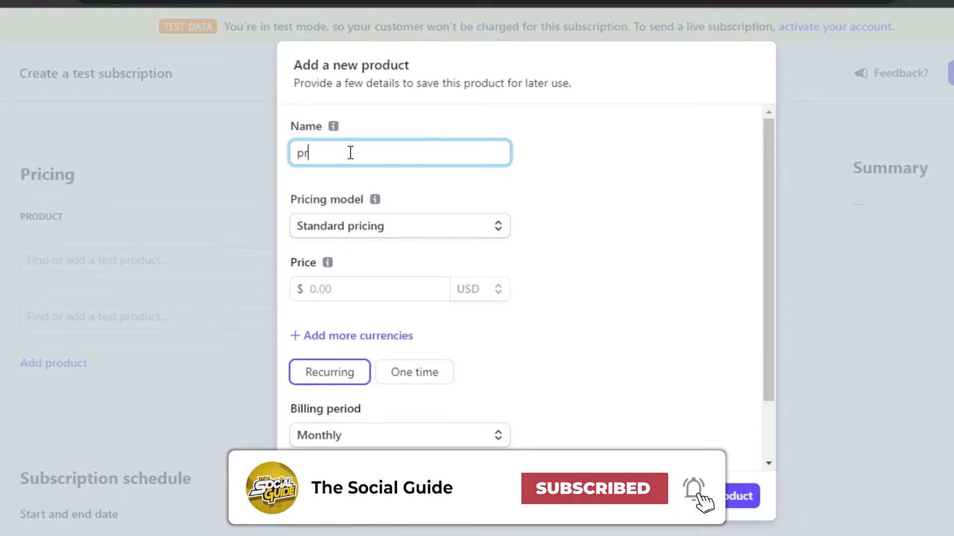
pyautogui.write('emium plan')
pyautogui.click(336, 239)
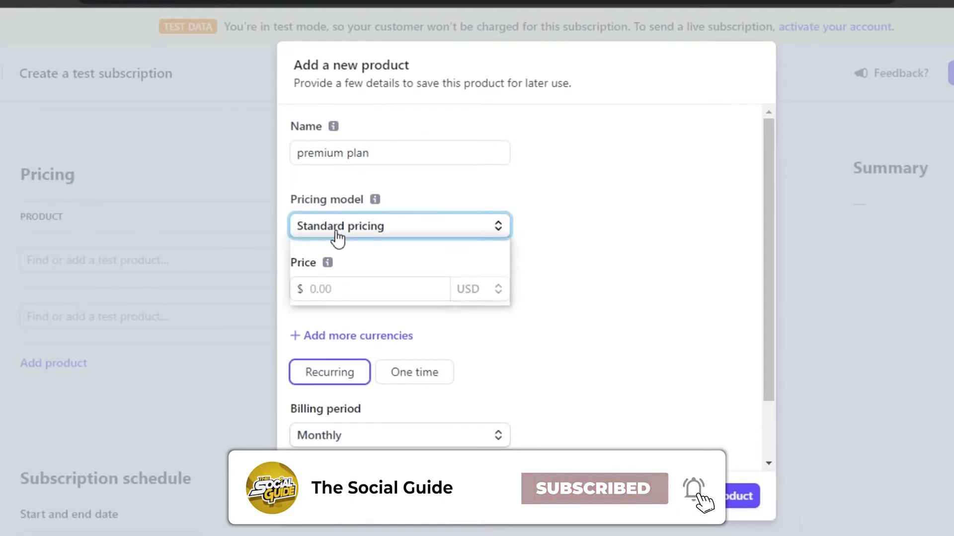
pyautogui.click(340, 294)
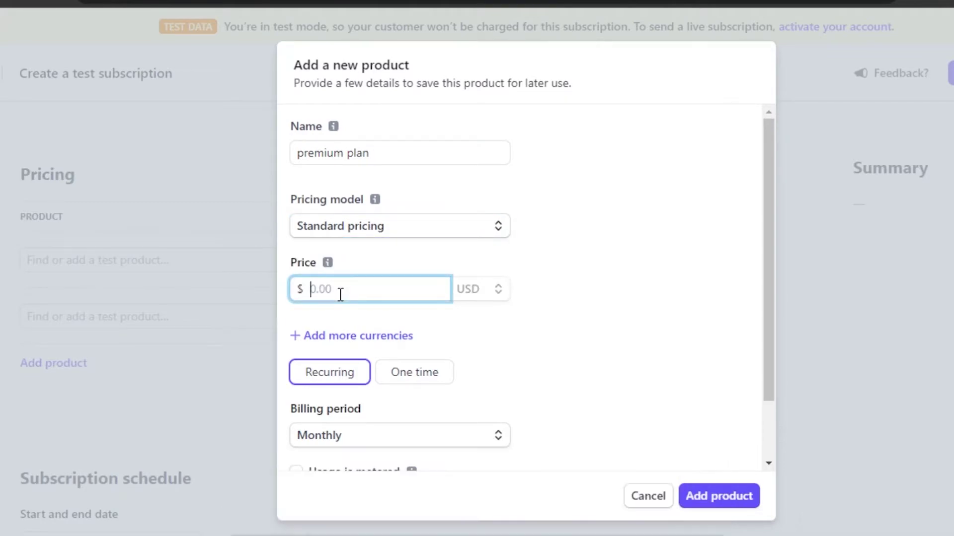
pyautogui.write('7')
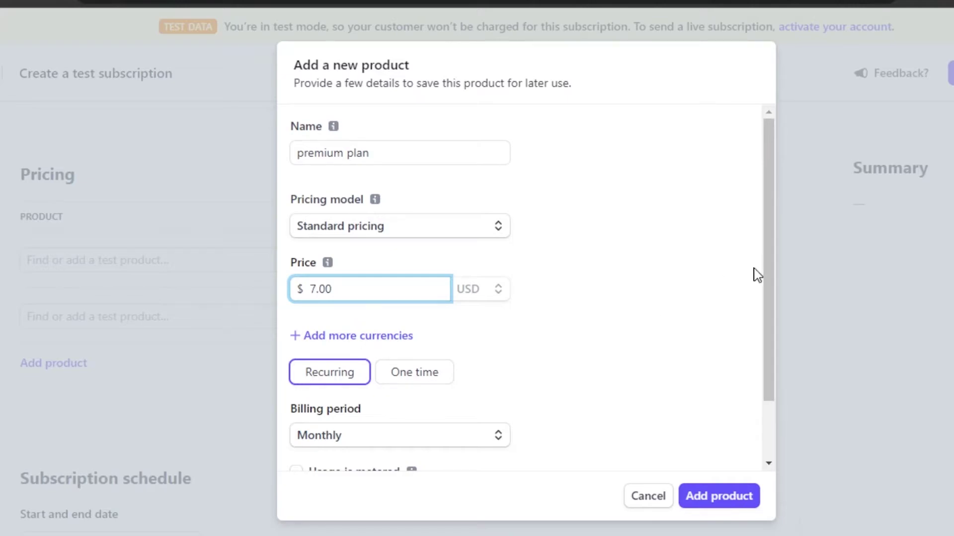
pyautogui.moveTo(768, 264); pyautogui.dragTo(769, 320)
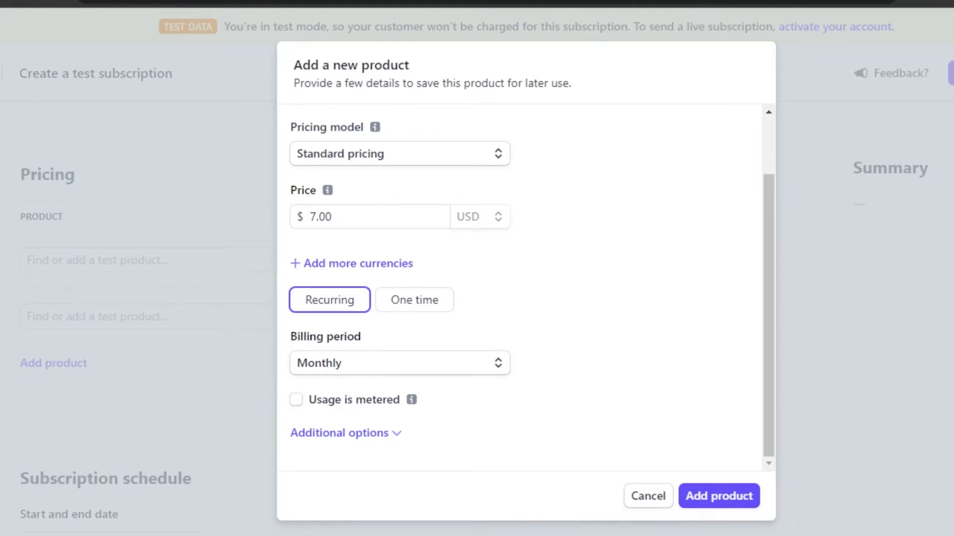
pyautogui.moveTo(768, 371); pyautogui.dragTo(770, 471)
pyautogui.click(708, 502)
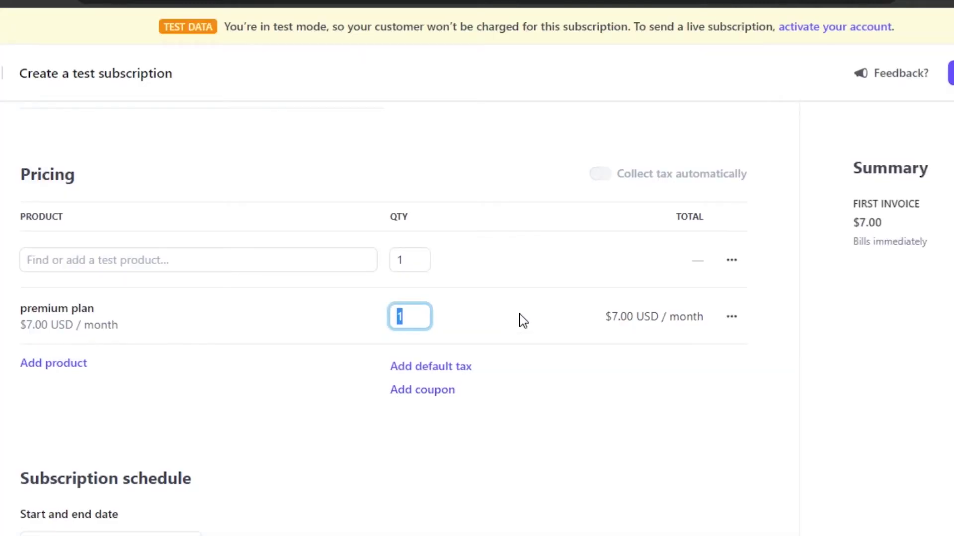
# Add a 3-day free trial so the subscription's billing starts Sep 11, 2022.
pyautogui.scroll(5, 382, 318)
pyautogui.scroll(-10, 382, 318)
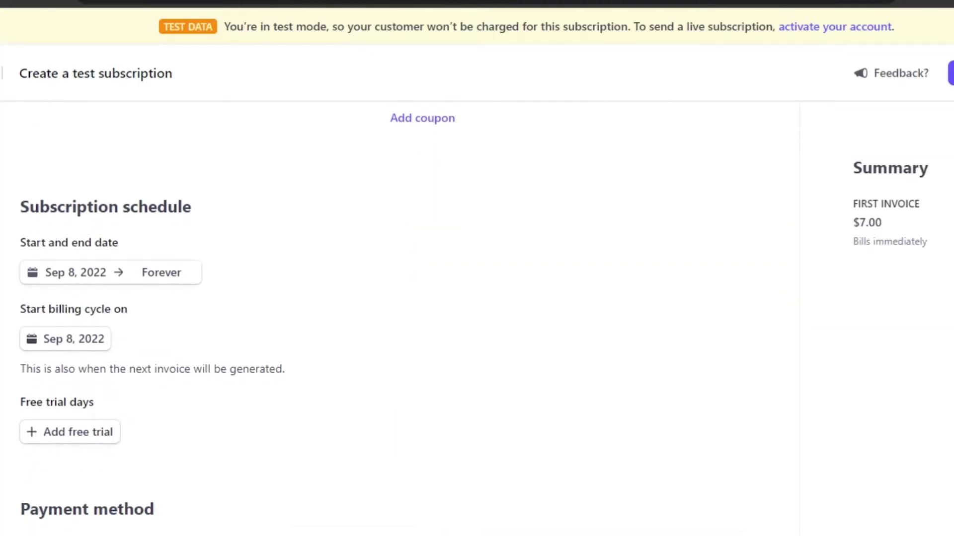
pyautogui.scroll(4, 383, 317)
pyautogui.scroll(6, 70, 212)
pyautogui.scroll(-2, 70, 213)
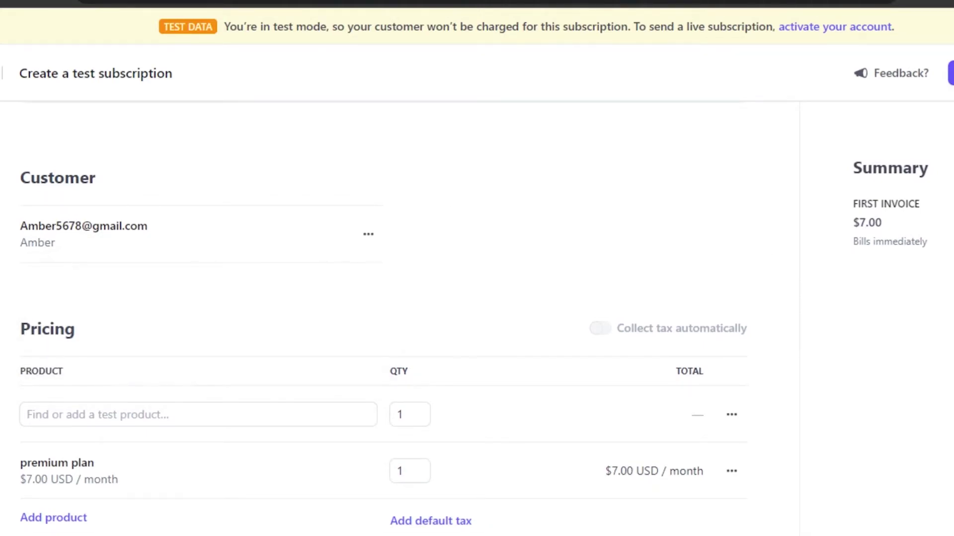
pyautogui.scroll(-10, 383, 318)
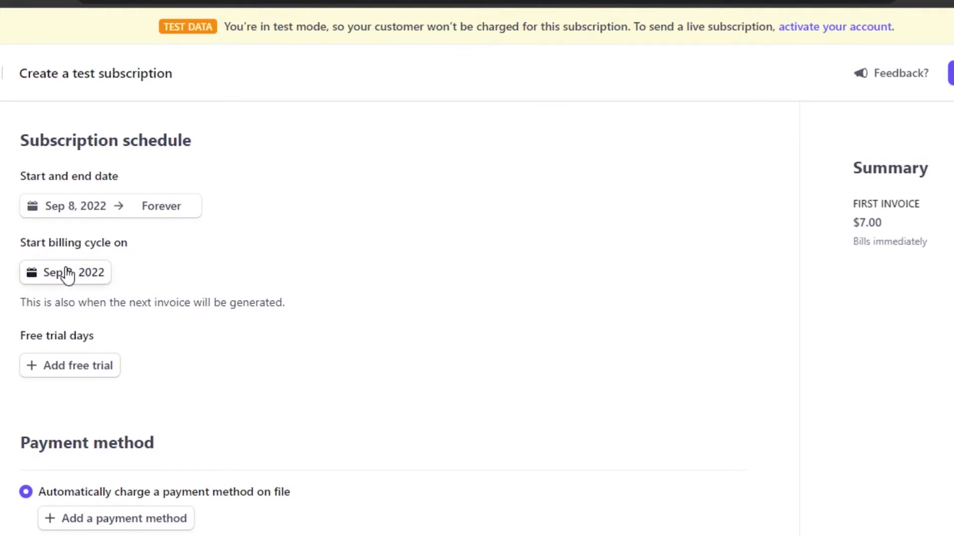
pyautogui.click(58, 369)
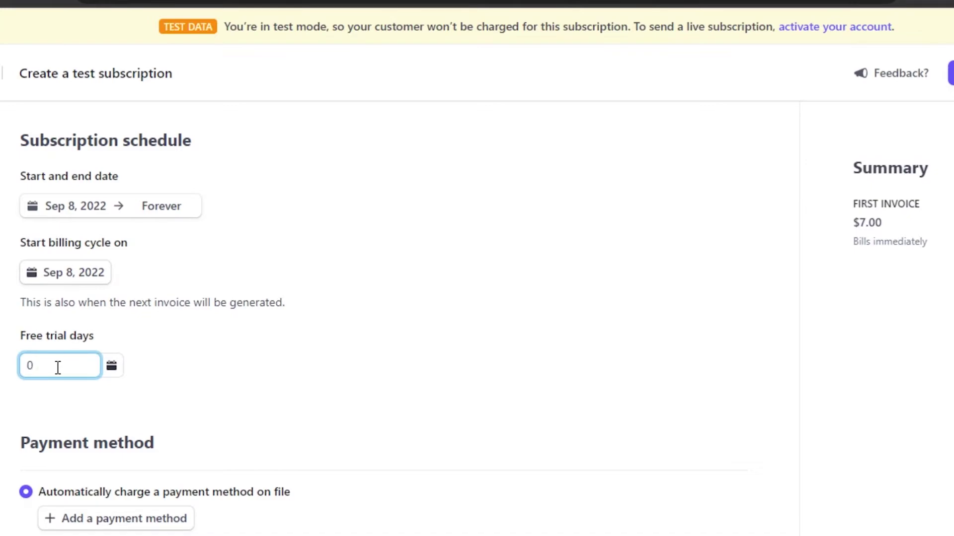
pyautogui.write('3')
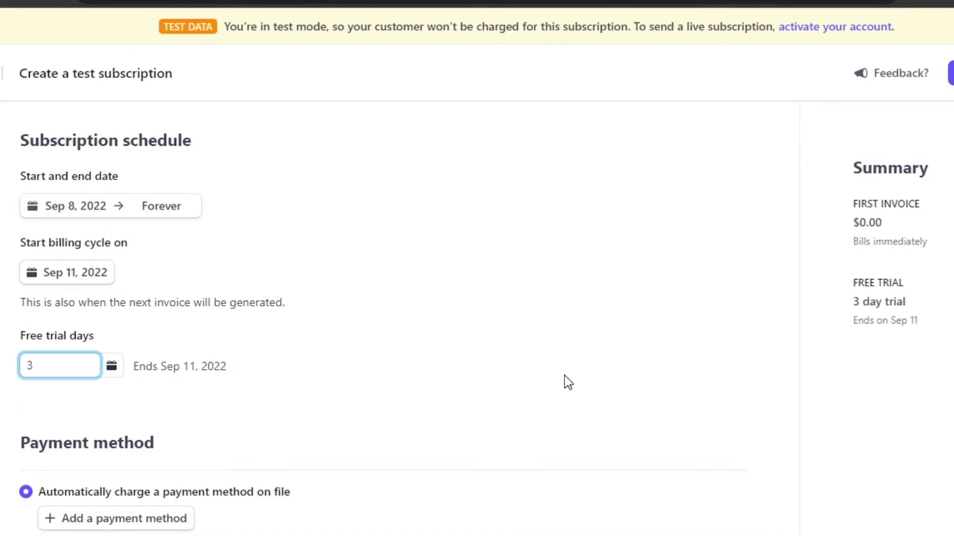
# Dismiss the subscription editor improvements notice.
pyautogui.scroll(-5, 927, 172)
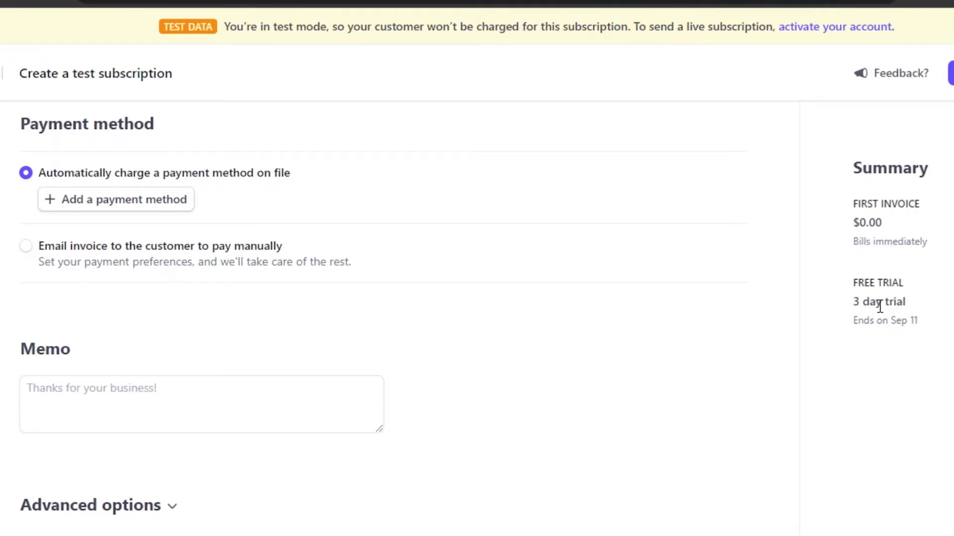
pyautogui.scroll(5, 379, 308)
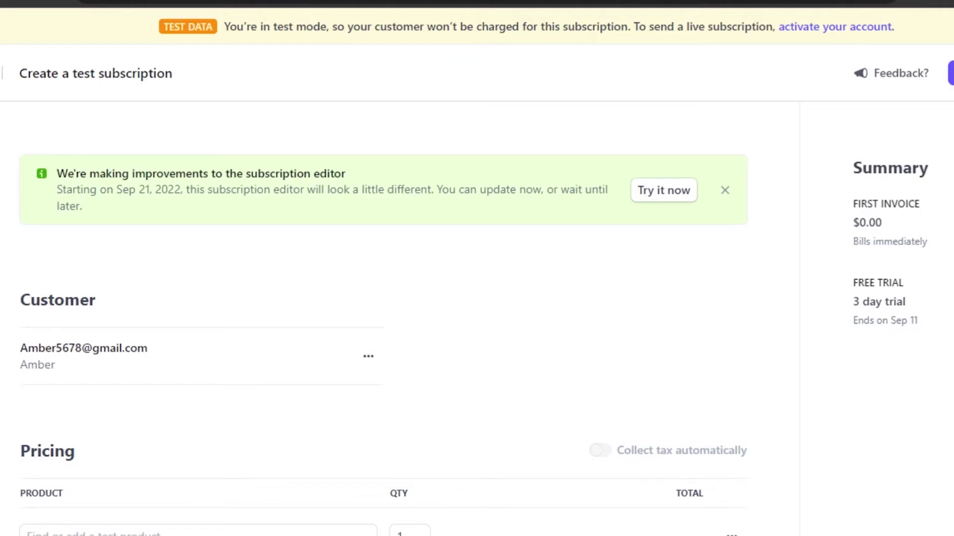
pyautogui.click(725, 190)
pyautogui.scroll(-6, 378, 318)
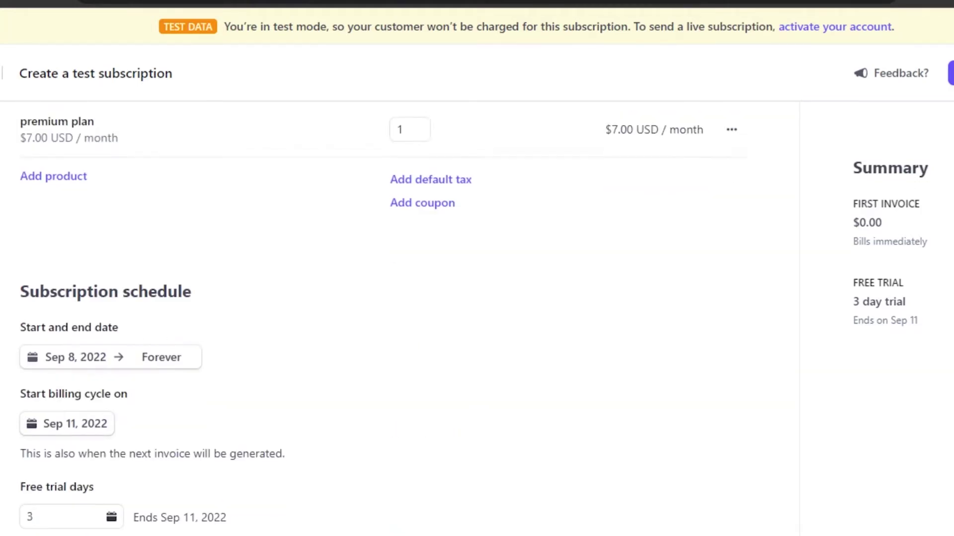
pyautogui.scroll(6, 378, 318)
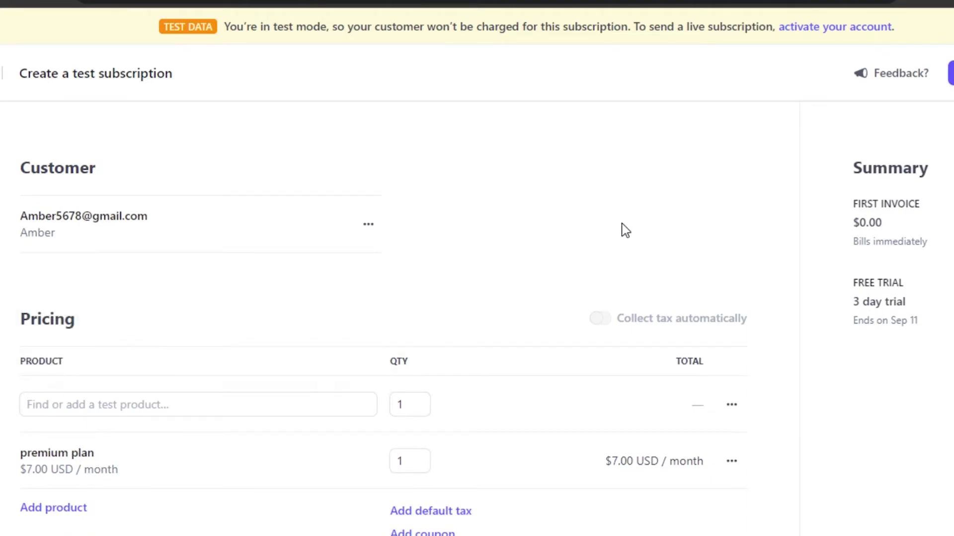
pyautogui.scroll(-8, 640, 226)
pyautogui.scroll(-1, 397, 318)
pyautogui.scroll(8, 397, 318)
pyautogui.moveTo(122, 216)
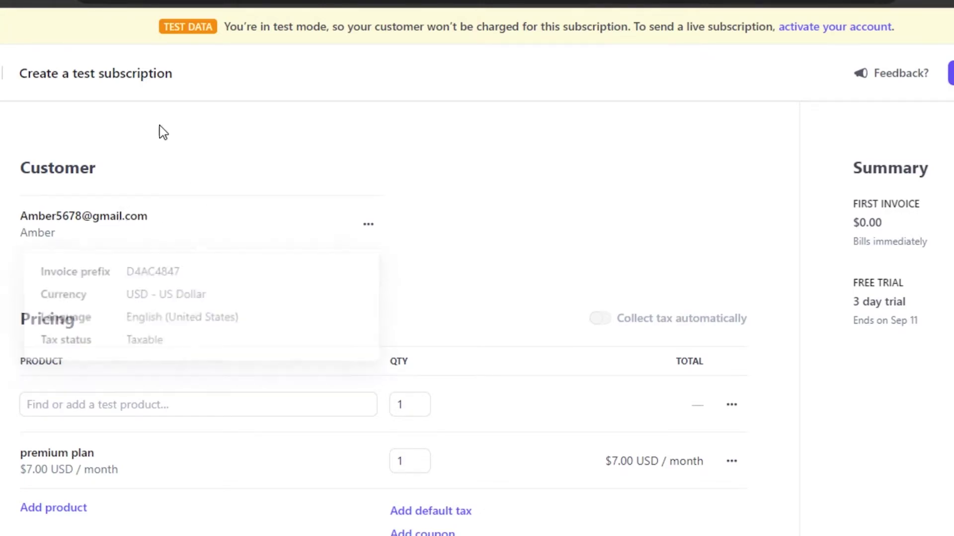
pyautogui.scroll(-10, 397, 318)
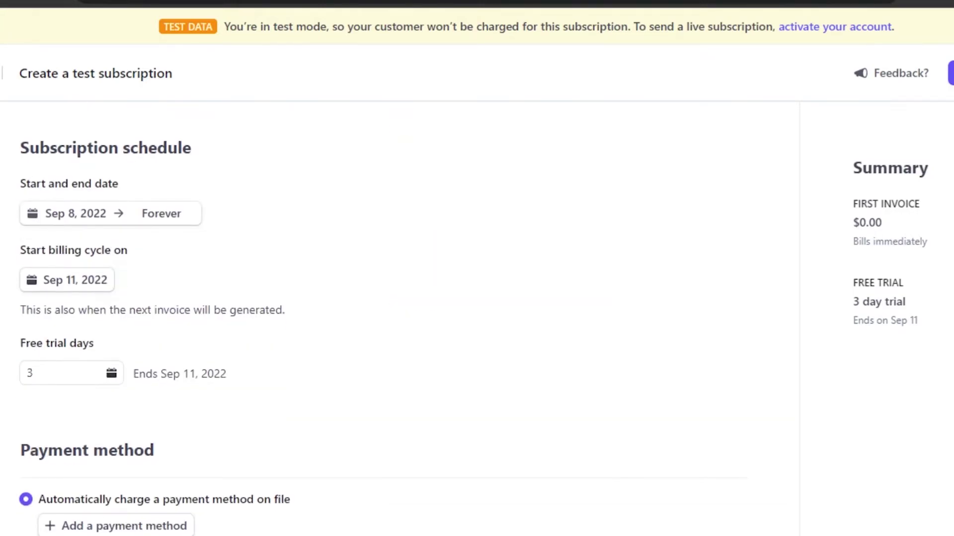
pyautogui.scroll(10, 397, 318)
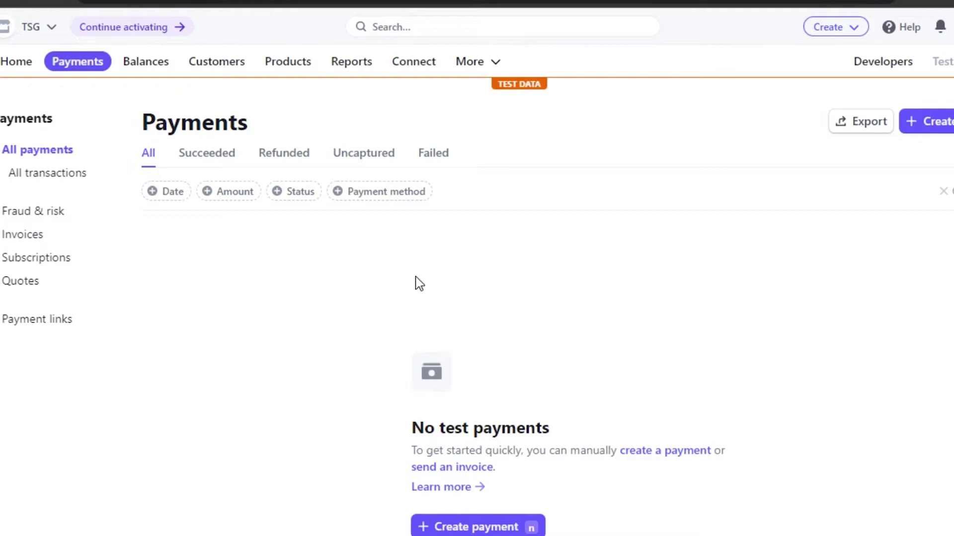
# Start a new payment link, keeping its type as Products or subscriptions.
pyautogui.click(926, 121)
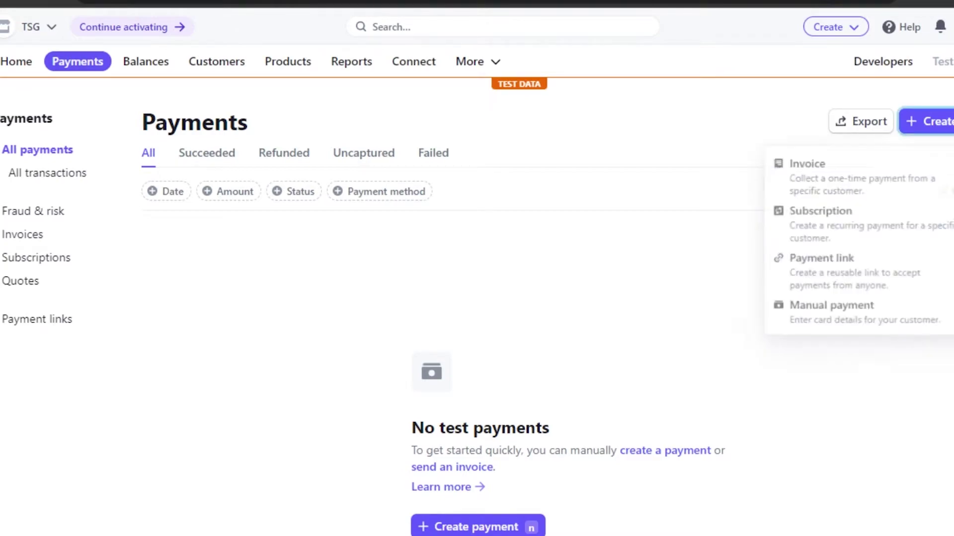
pyautogui.click(866, 272)
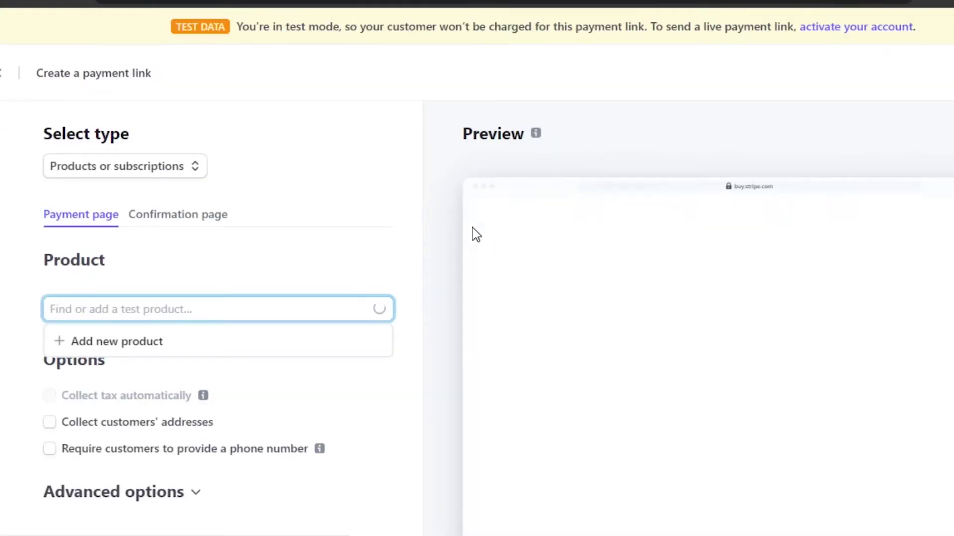
pyautogui.click(429, 173)
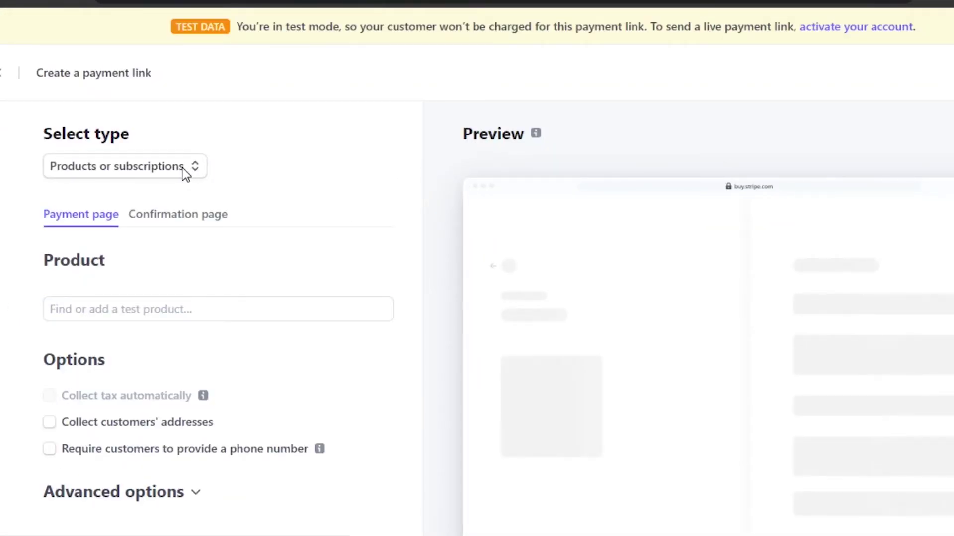
pyautogui.click(153, 171)
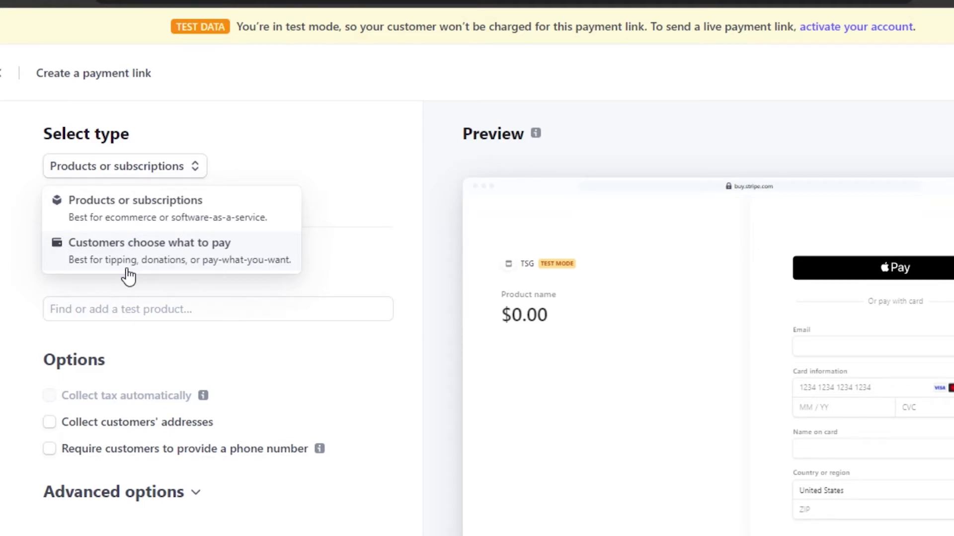
pyautogui.click(134, 218)
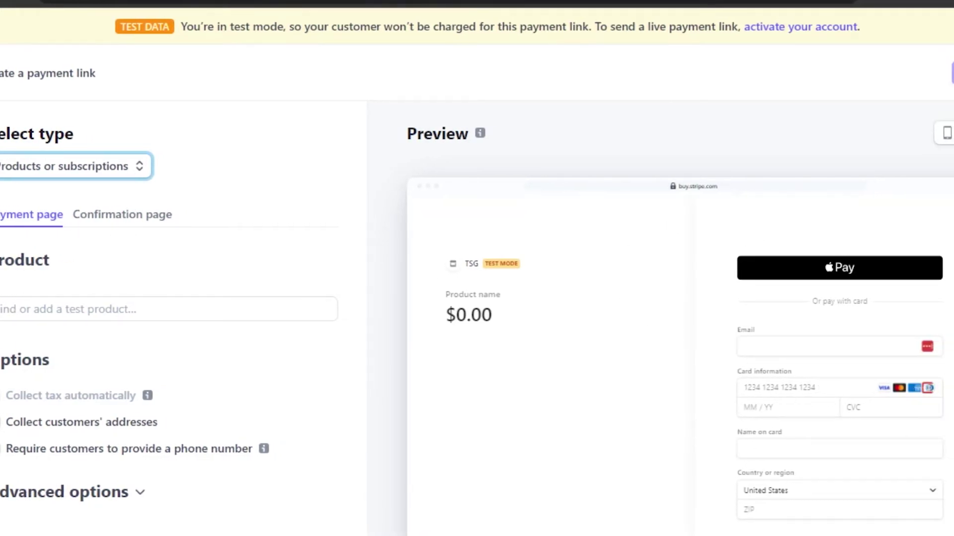
pyautogui.scroll(-3, 477, 318)
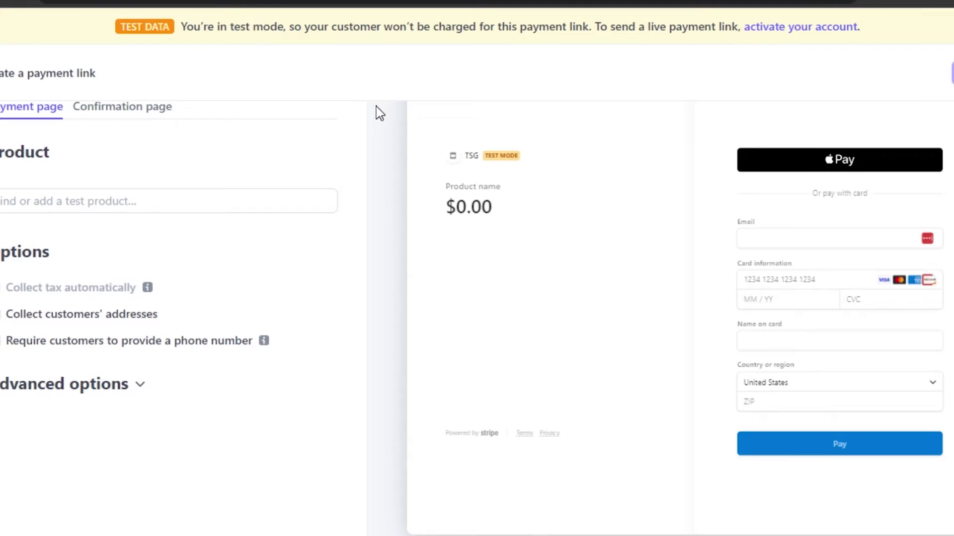
pyautogui.scroll(2, 476, 318)
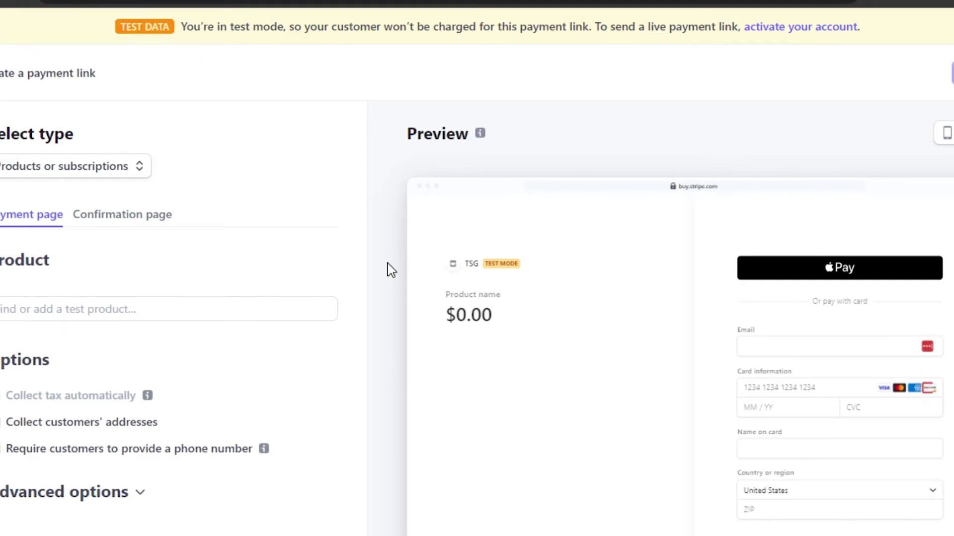
pyautogui.scroll(-4, 661, 318)
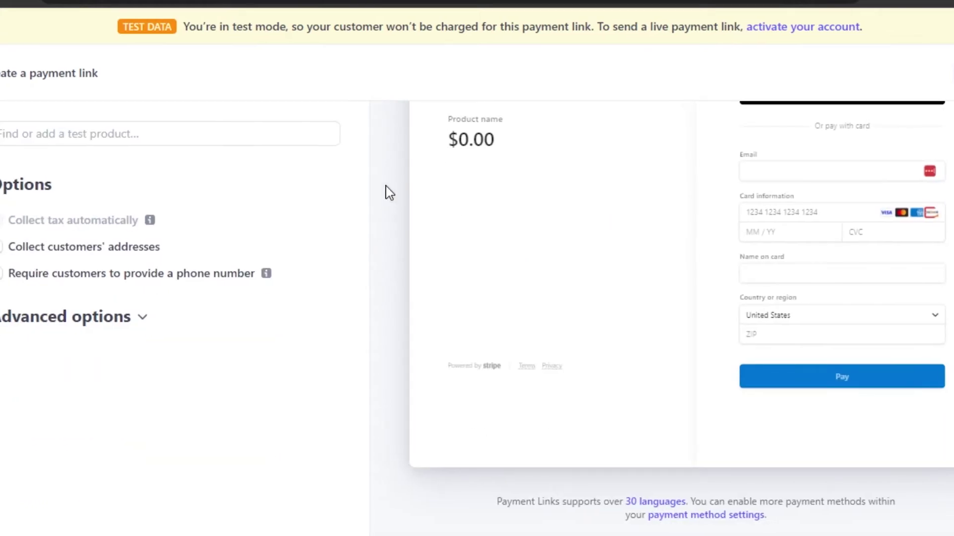
# Add premium plan at $7.00 USD per month, expand Advanced options, and create the link.
pyautogui.click(176, 134)
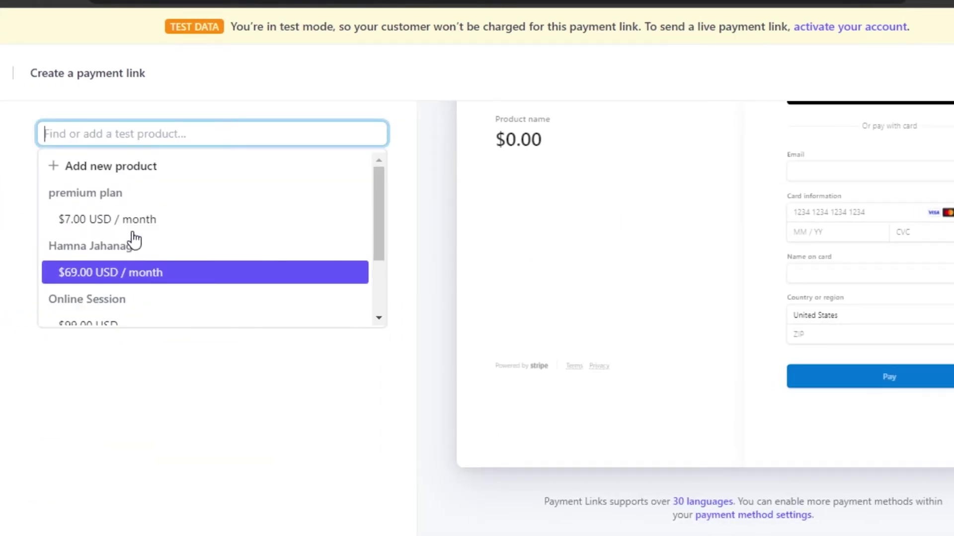
pyautogui.click(124, 216)
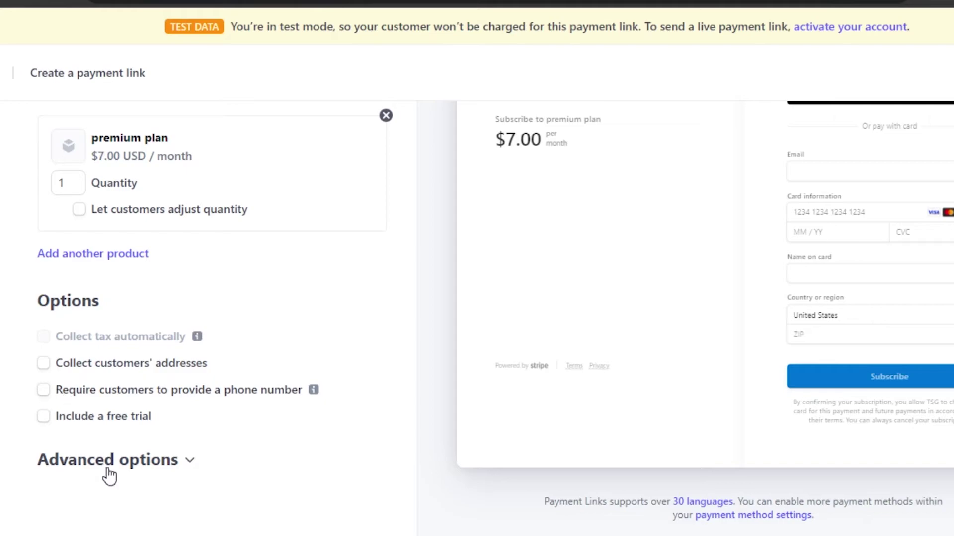
pyautogui.click(118, 474)
pyautogui.scroll(-1, 877, 301)
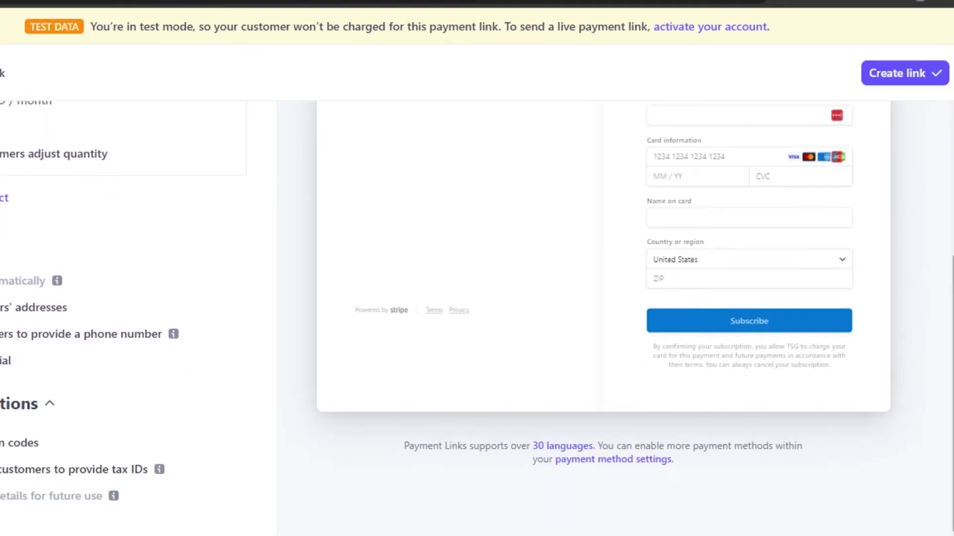
pyautogui.scroll(5, 604, 318)
pyautogui.click(928, 74)
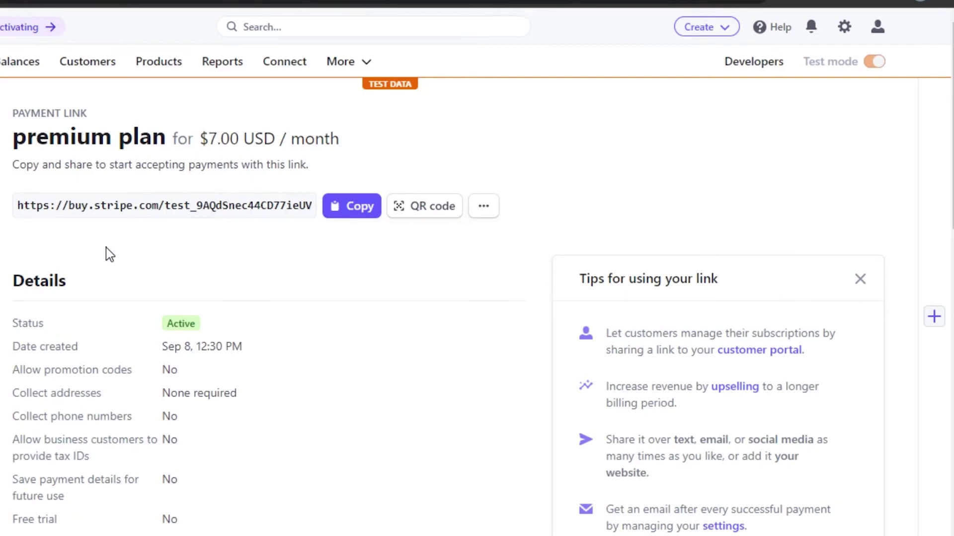
# Copy the premium plan payment link's URL.
pyautogui.click(361, 211)
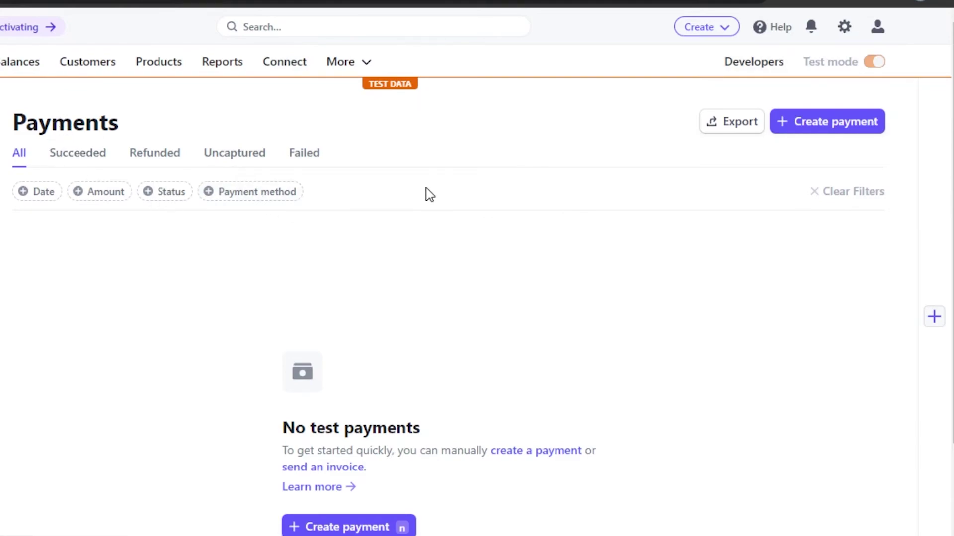
pyautogui.scroll(-2, 477, 298)
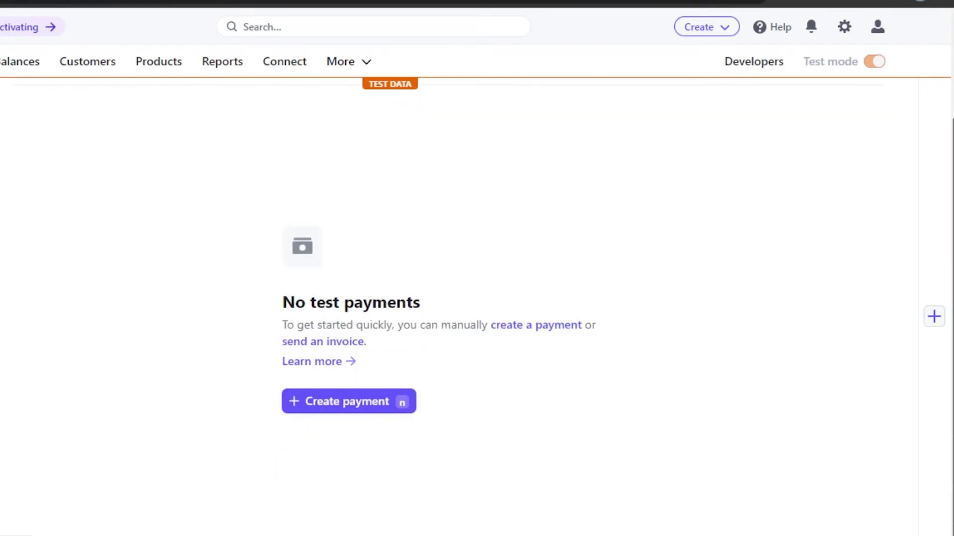
pyautogui.scroll(2, 477, 298)
pyautogui.click(837, 121)
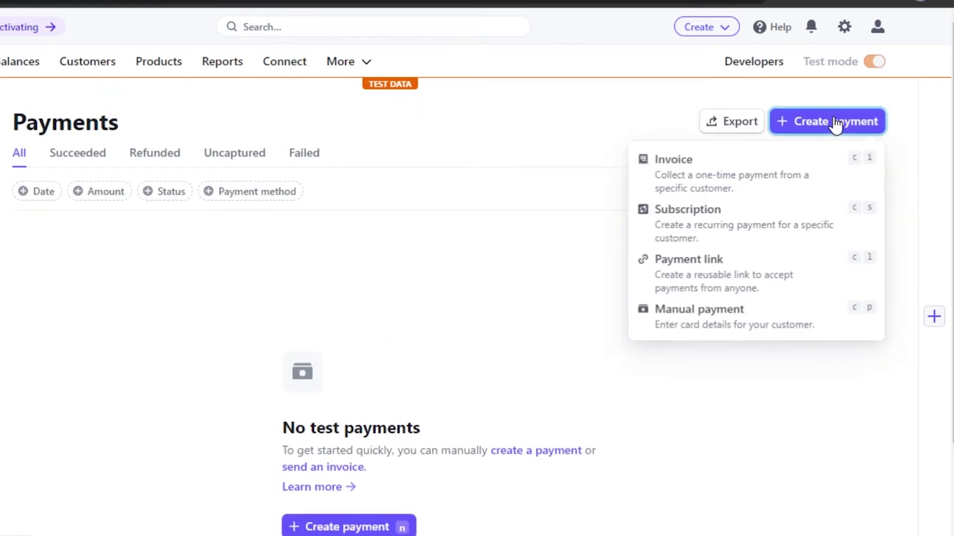
pyautogui.click(698, 313)
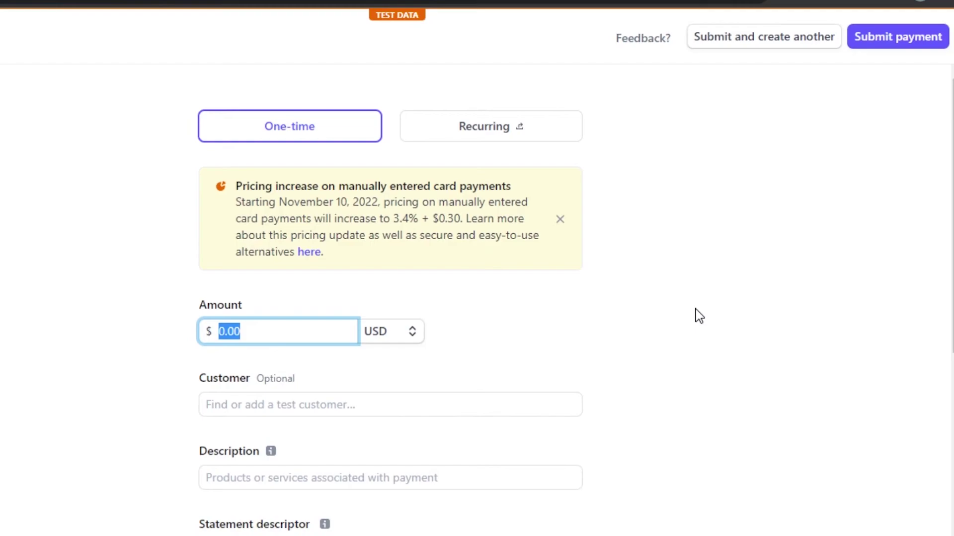
pyautogui.click(561, 220)
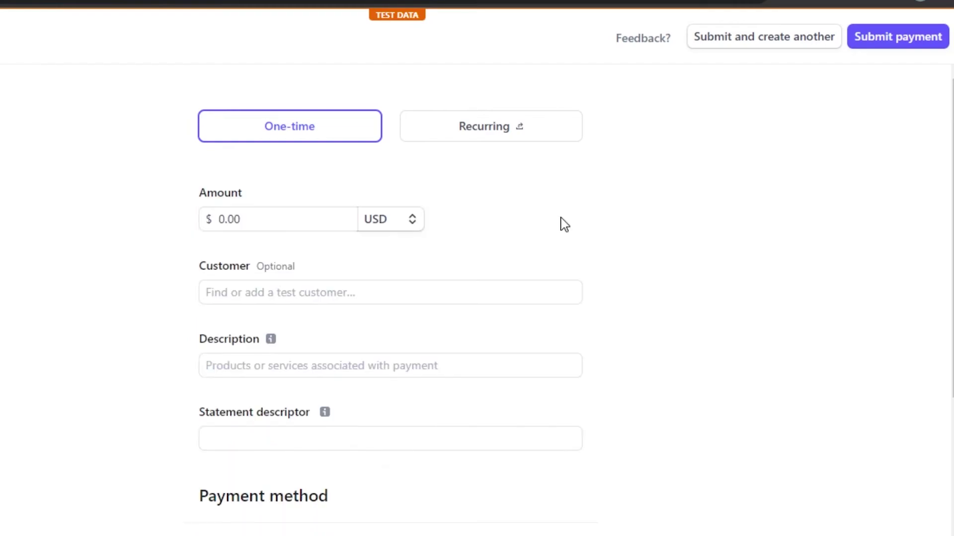
pyautogui.scroll(-4, 925, 225)
pyautogui.scroll(4, 925, 225)
pyautogui.scroll(-4, 925, 225)
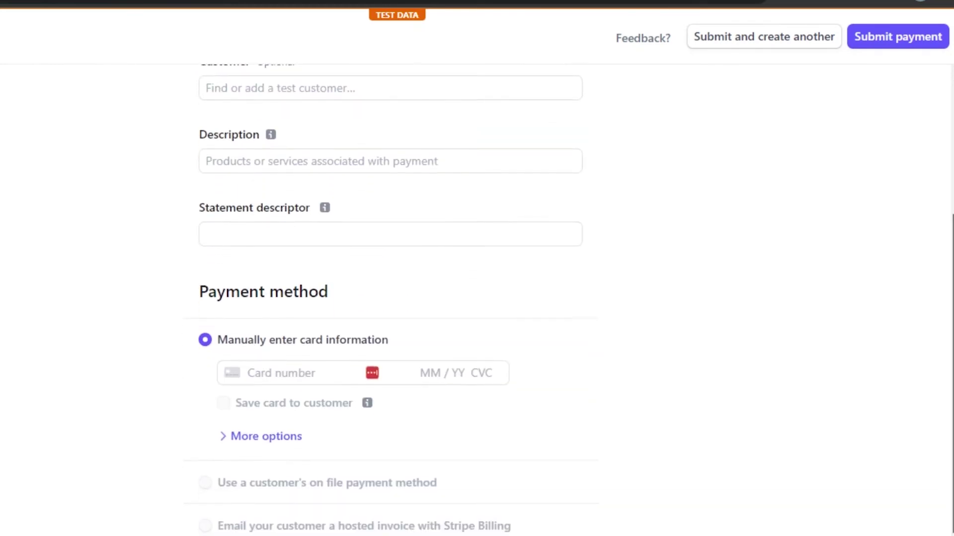
pyautogui.scroll(4, 925, 225)
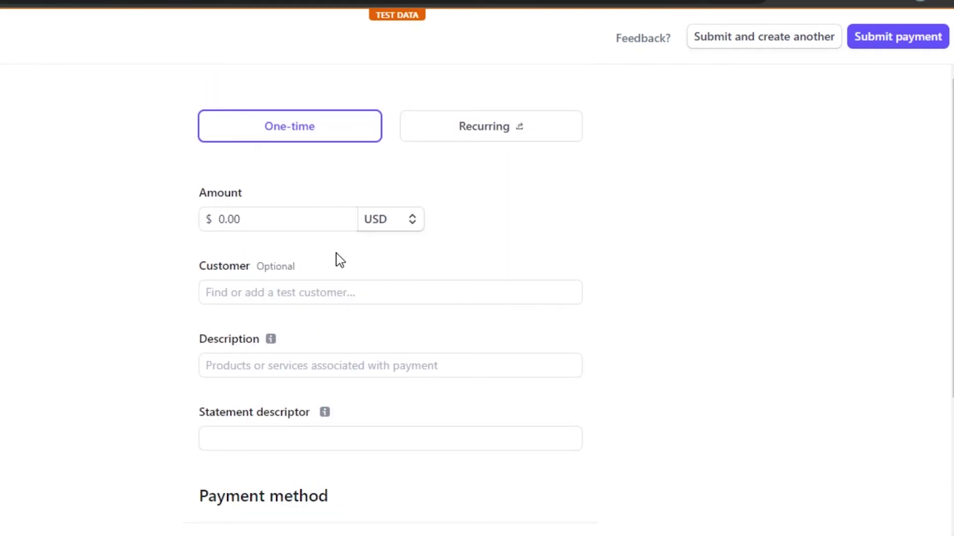
pyautogui.click(317, 226)
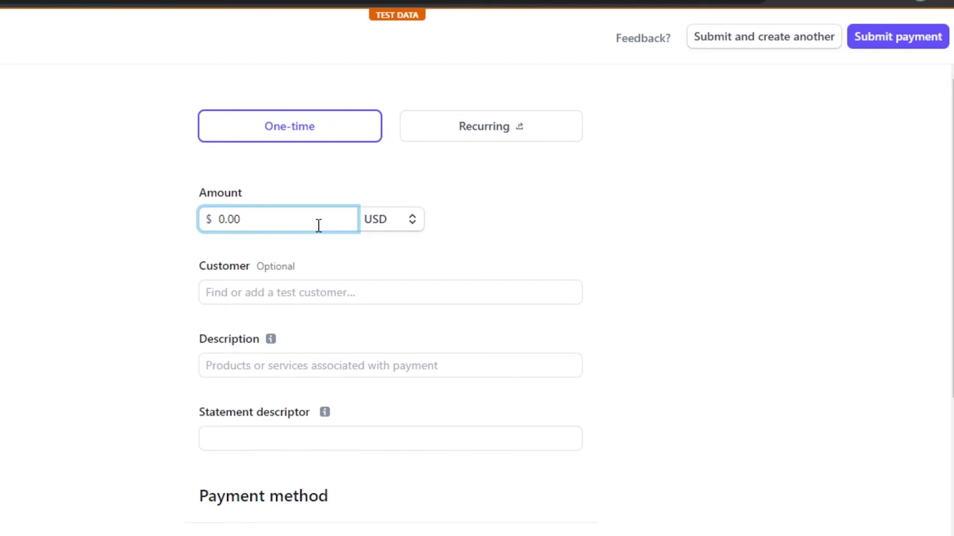
pyautogui.write('100')
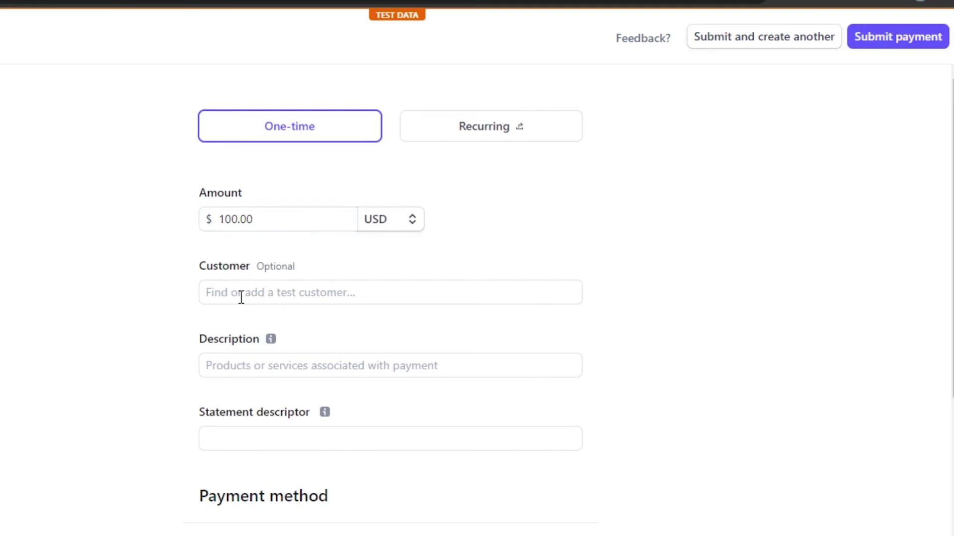
pyautogui.click(241, 297)
pyautogui.click(234, 388)
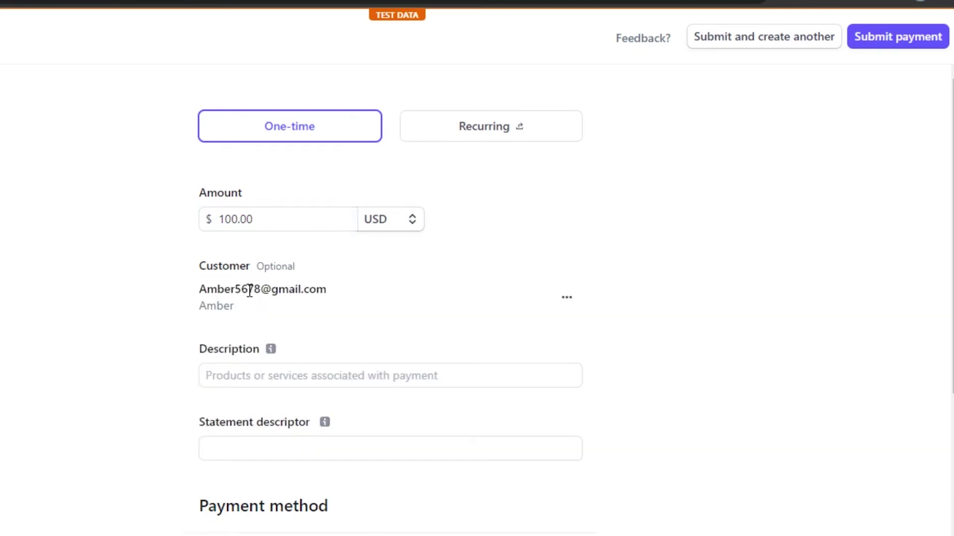
pyautogui.scroll(-4, 223, 323)
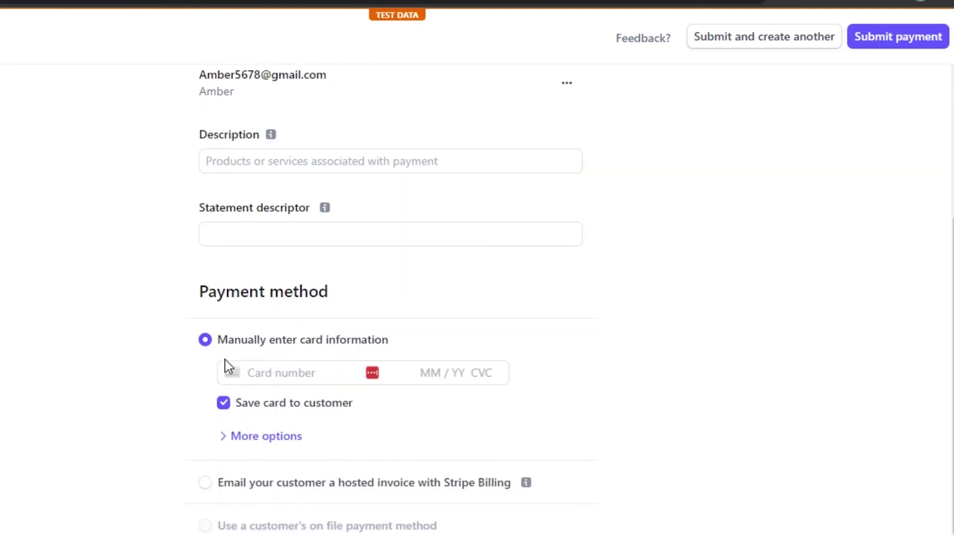
pyautogui.click(272, 376)
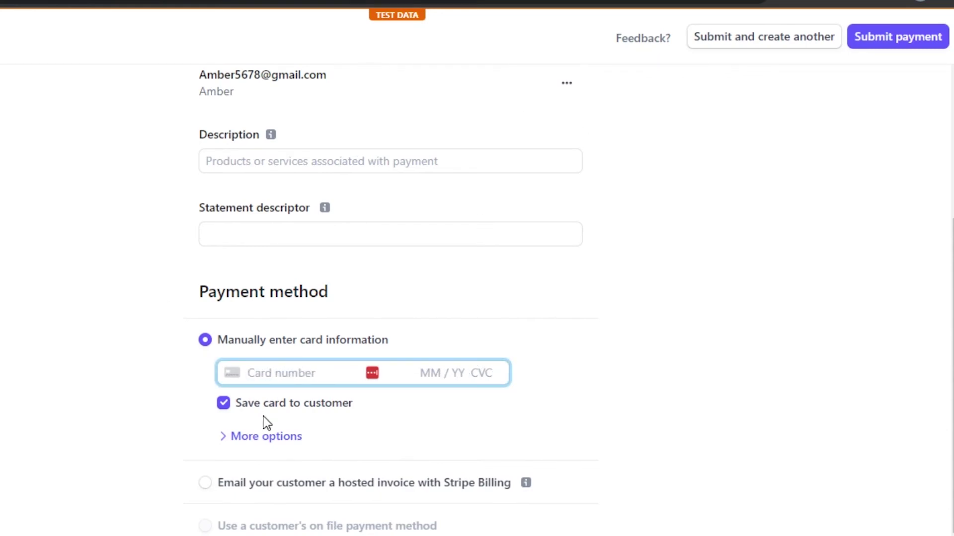
pyautogui.scroll(5, 433, 366)
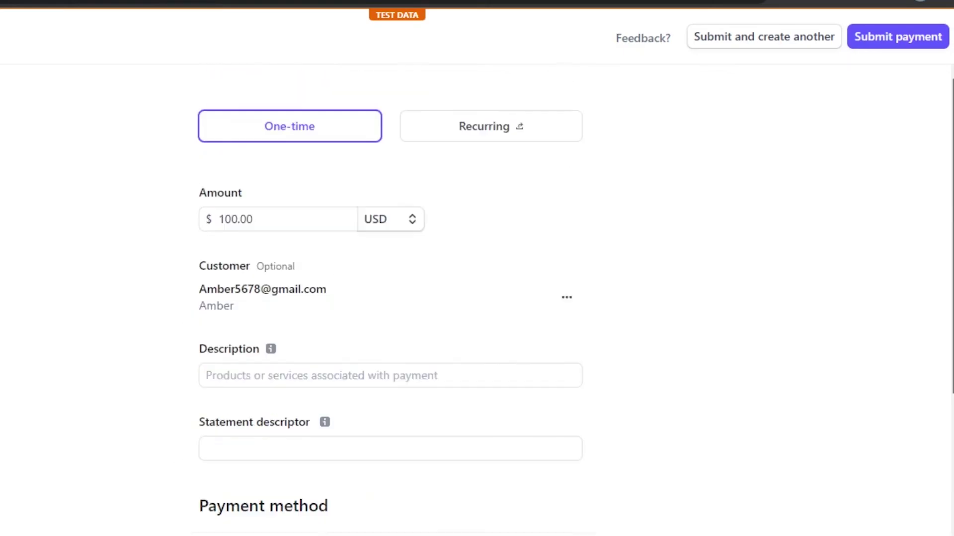
pyautogui.scroll(-5, 539, 285)
pyautogui.click(539, 285)
pyautogui.scroll(5, 590, 332)
pyautogui.press('Escape')
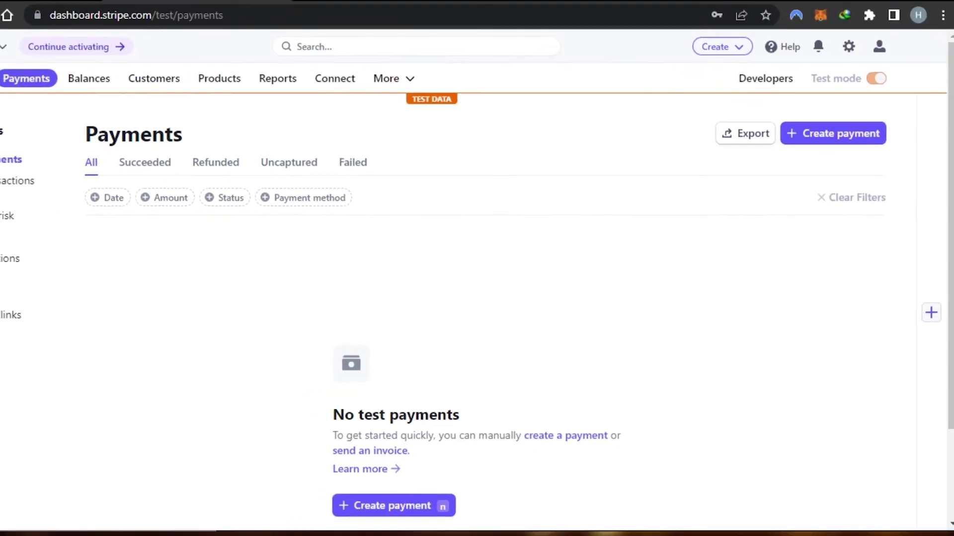
# Return to the test-mode dashboard Home page.
pyautogui.click(48, 95)
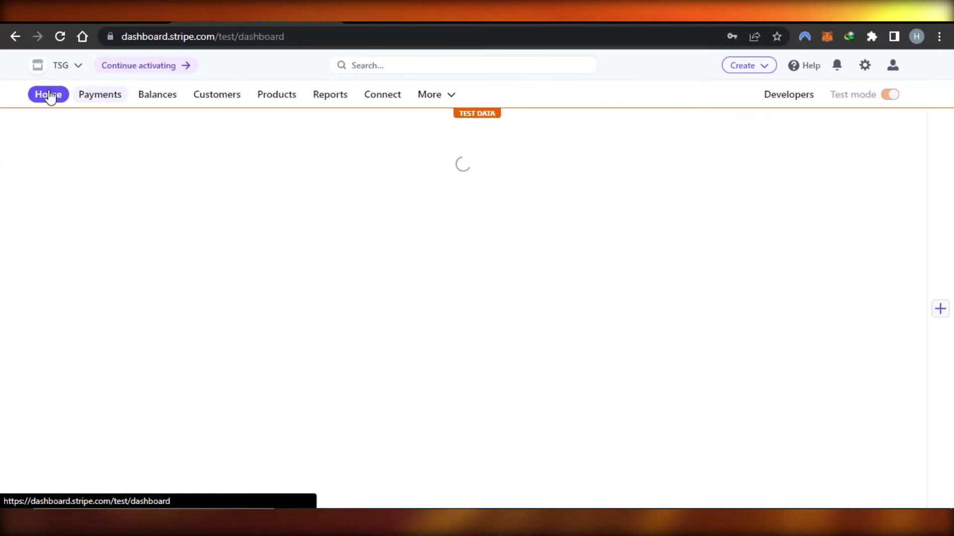